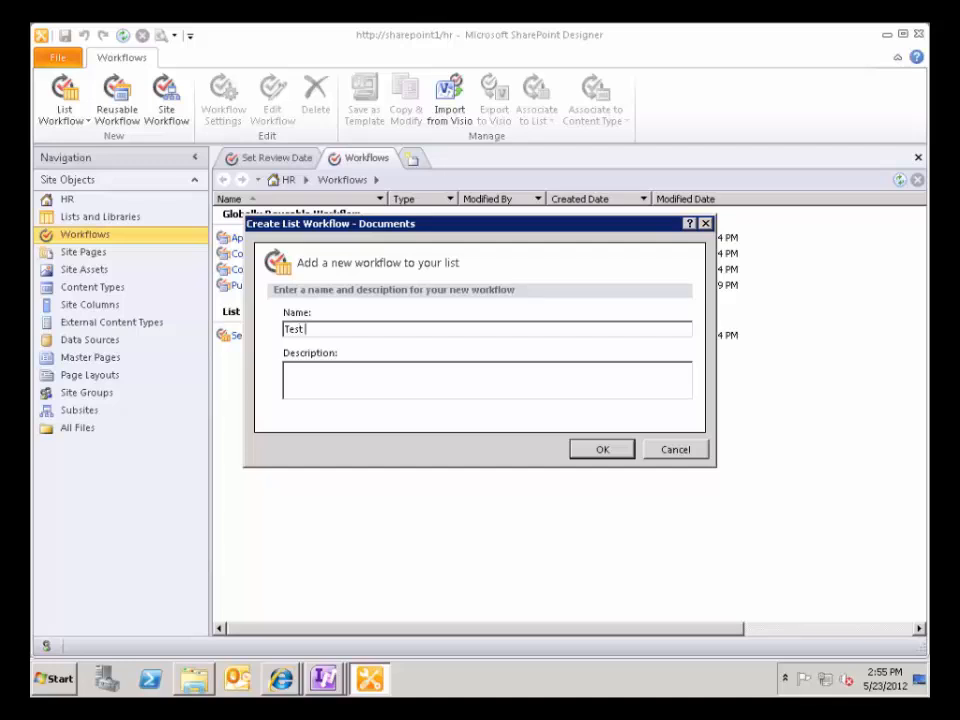
# Create the Test WF list workflow for Documents and set it to start automatically when an item is created or changed.
pyautogui.click(602, 451)
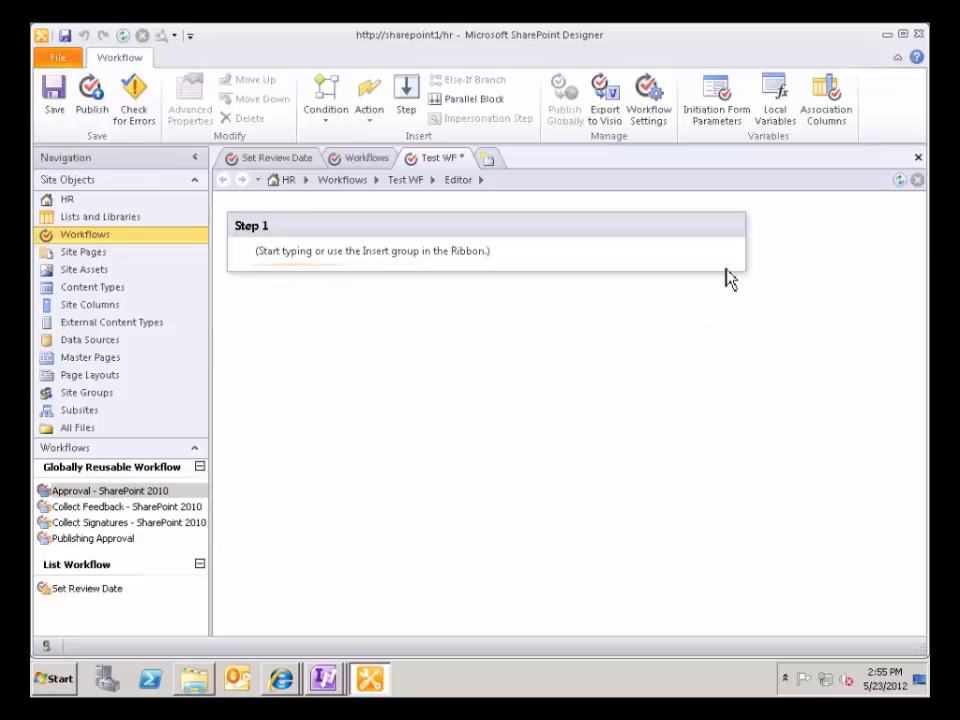
pyautogui.click(645, 103)
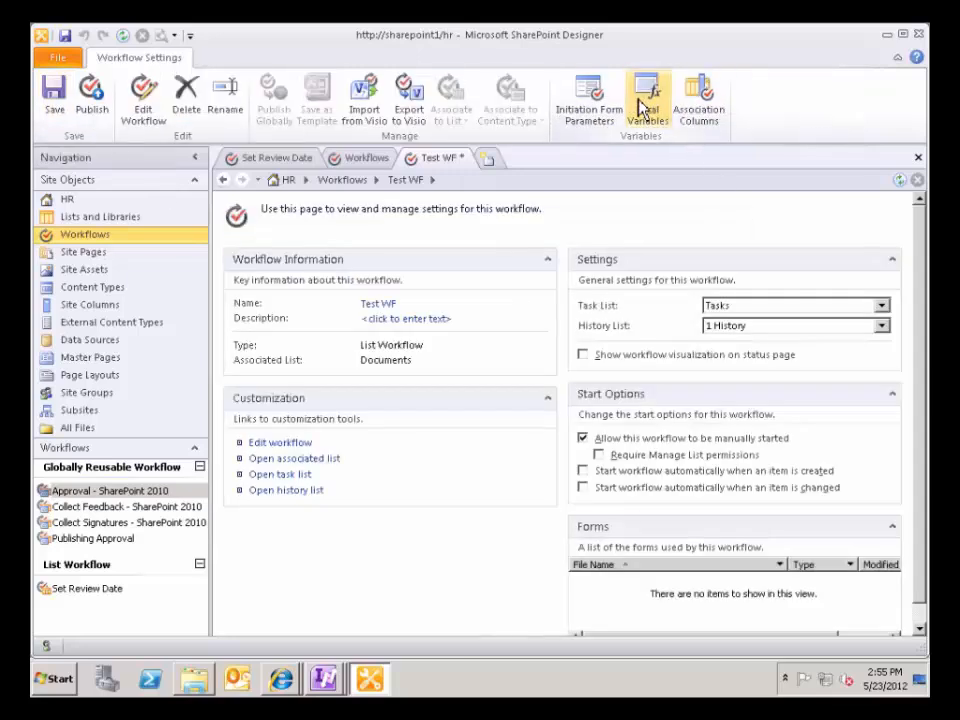
pyautogui.click(583, 471)
pyautogui.click(583, 487)
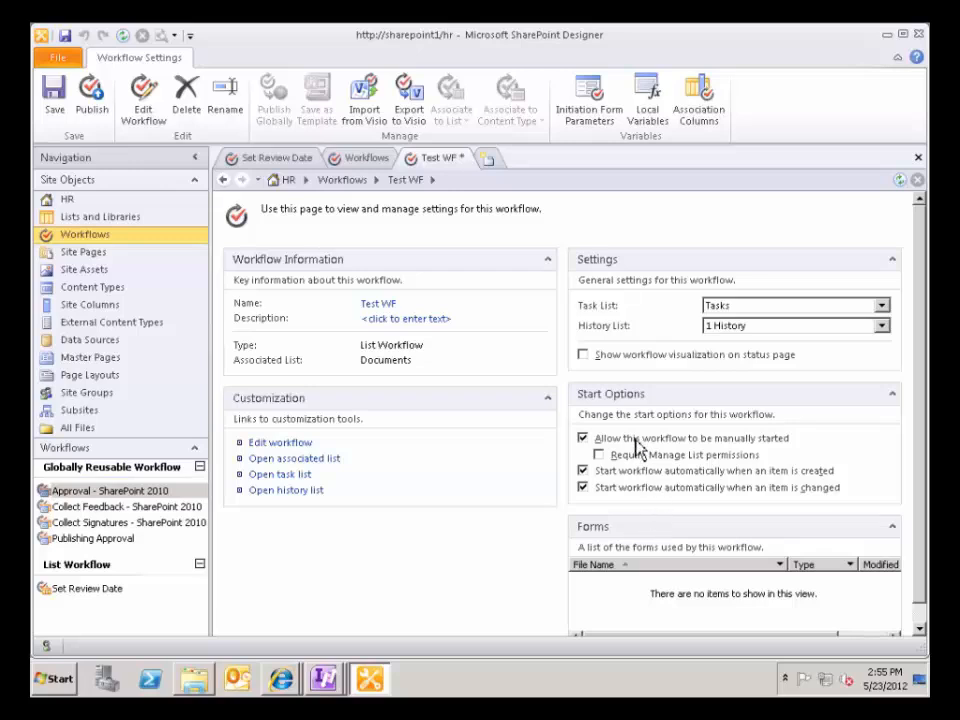
pyautogui.click(583, 439)
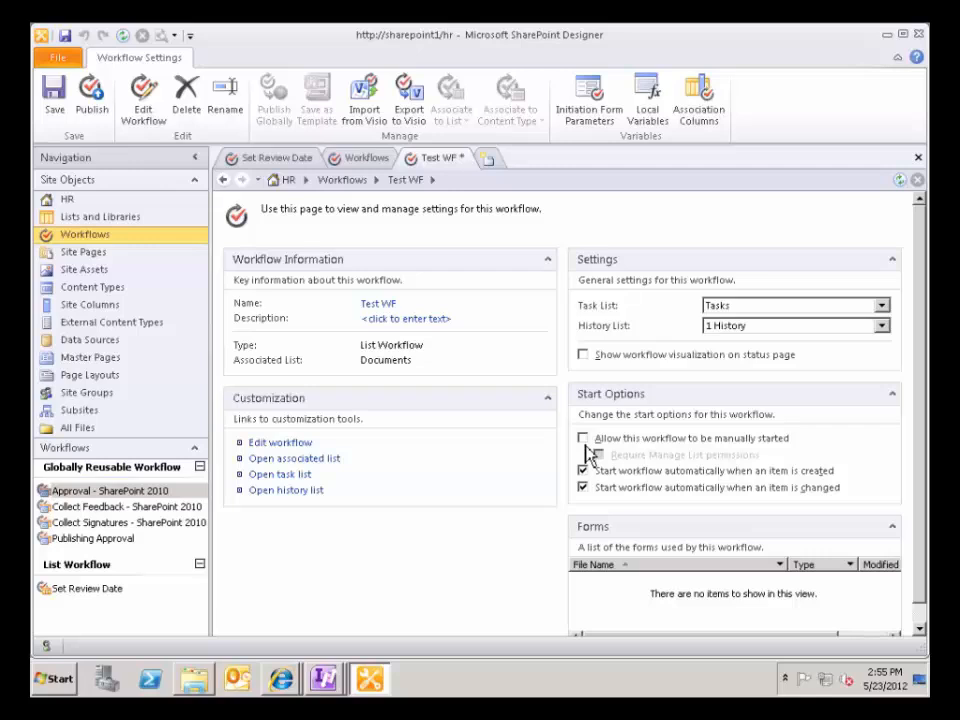
pyautogui.click(584, 440)
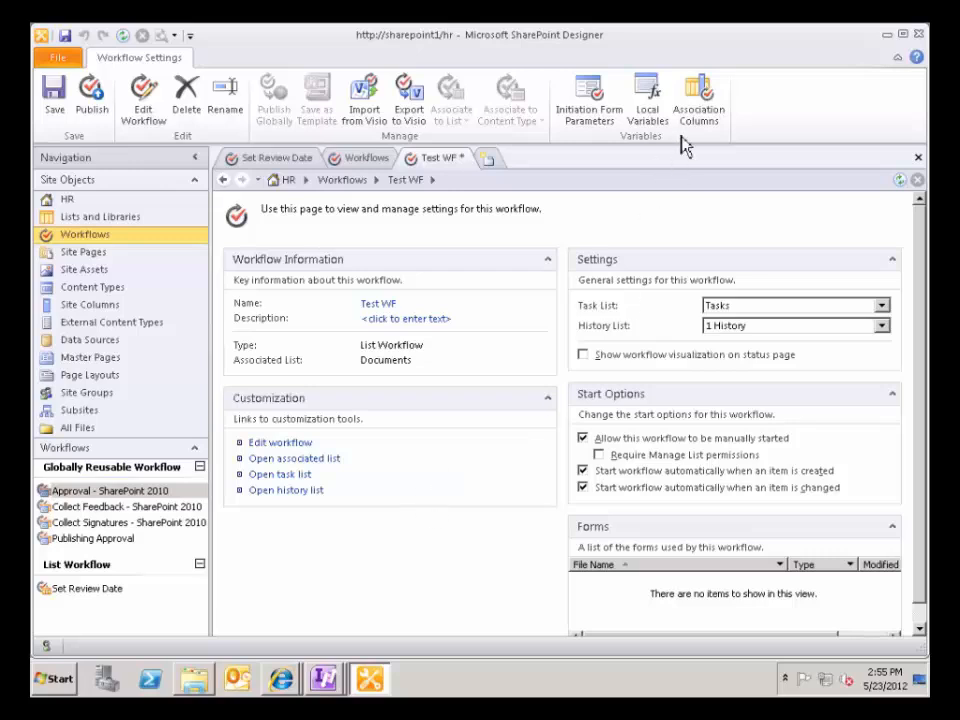
# Examine the workflow's association and initiation form parameters without adding any.
pyautogui.click(596, 101)
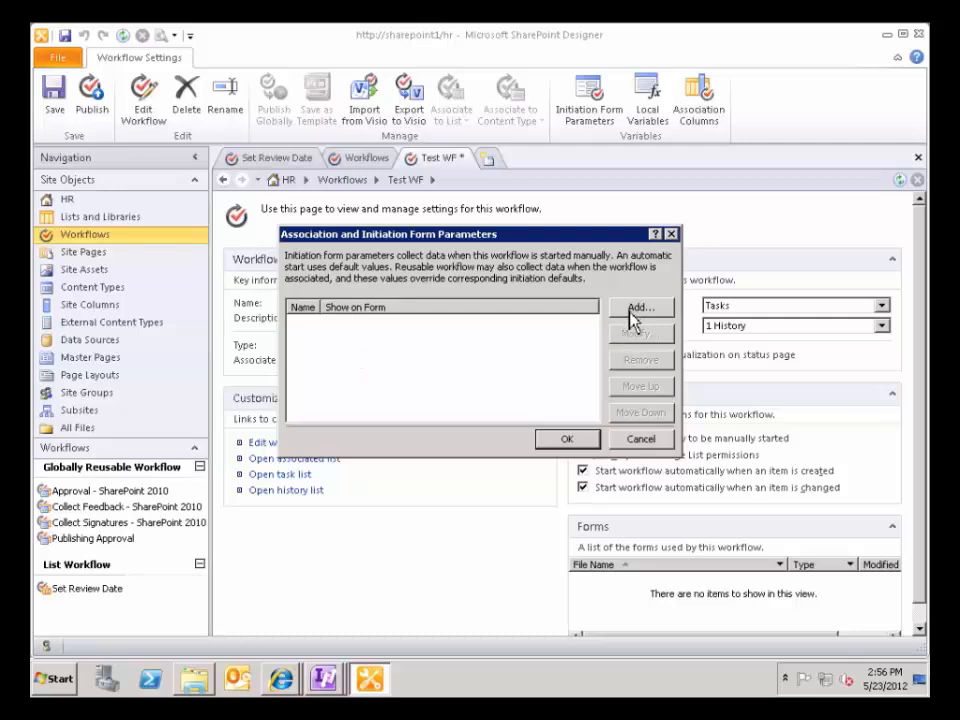
pyautogui.moveTo(534, 236); pyautogui.dragTo(512, 162)
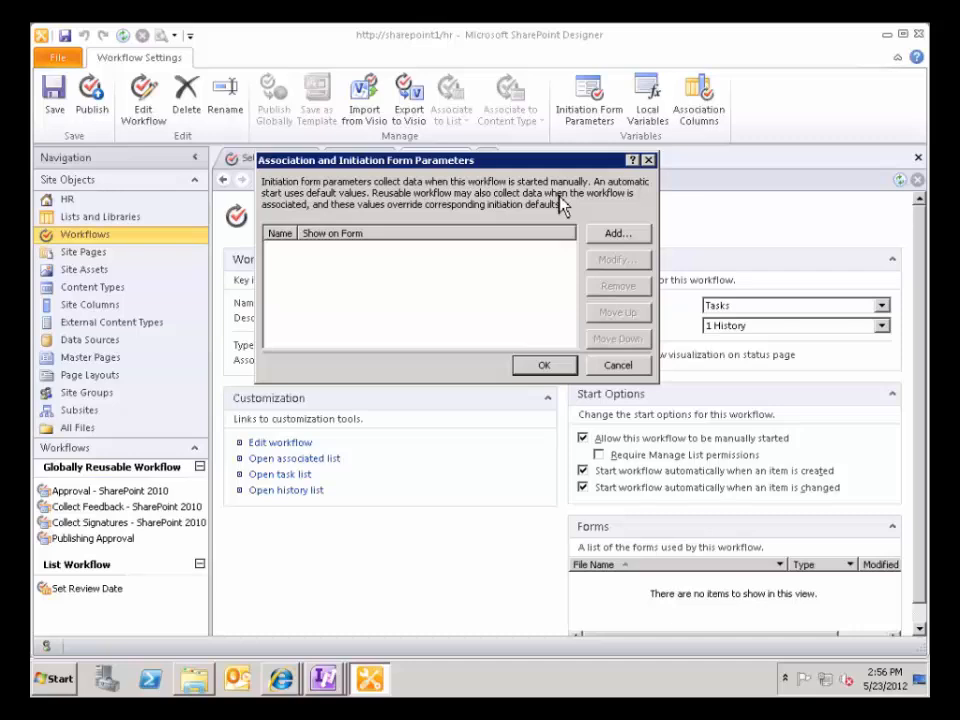
pyautogui.click(619, 366)
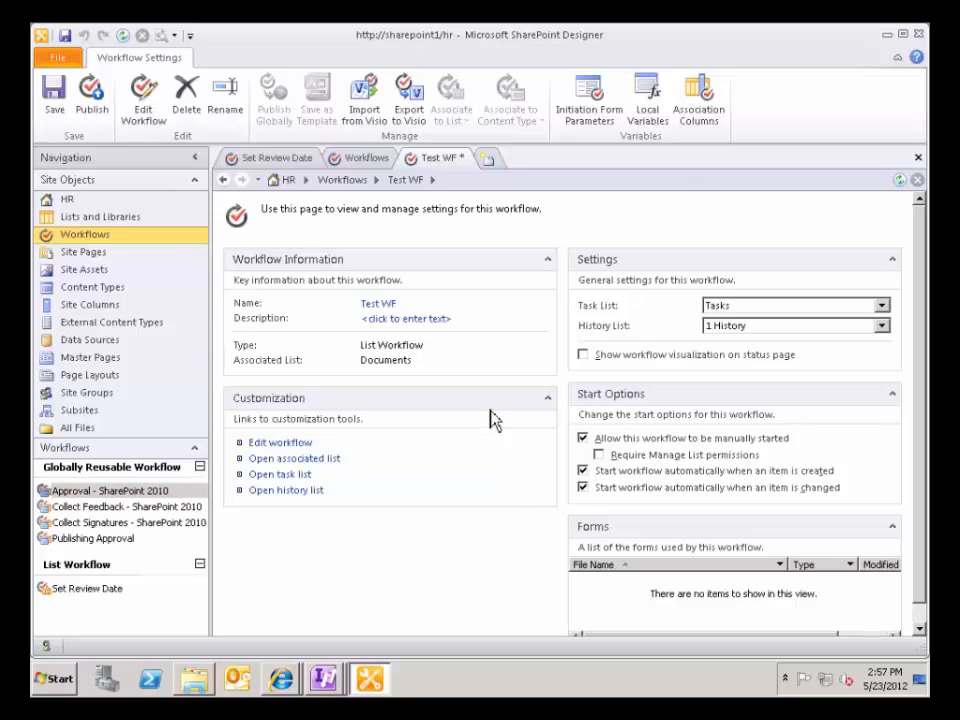
# Add a Log to History List action to Step 1 with the message "Does this workflow work?" and publish the workflow.
pyautogui.click(285, 444)
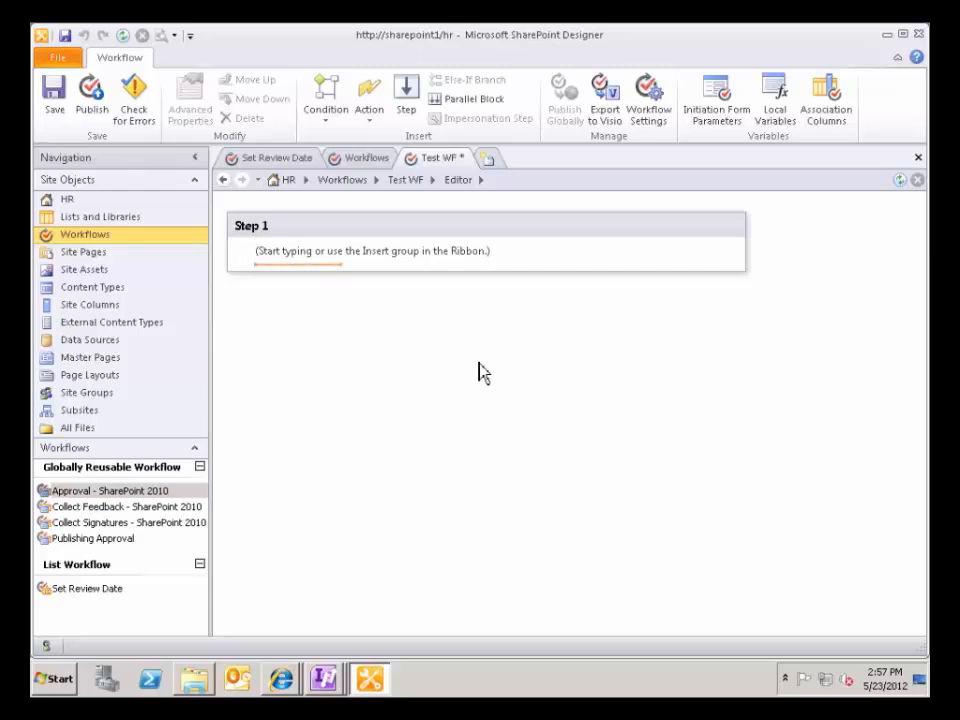
pyautogui.click(331, 118)
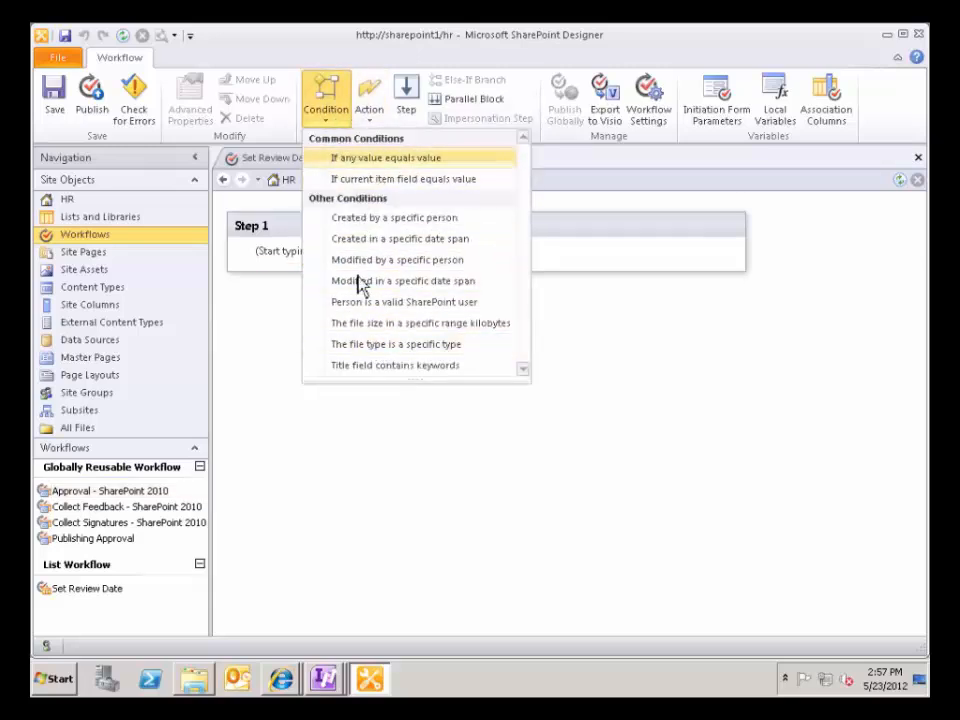
pyautogui.click(372, 118)
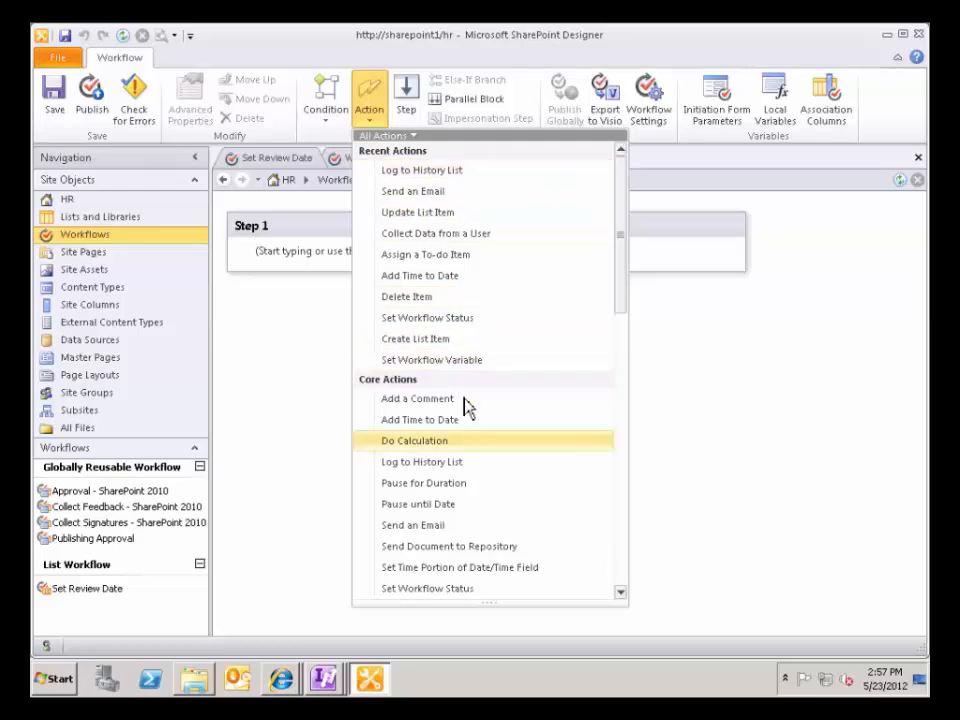
pyautogui.click(429, 171)
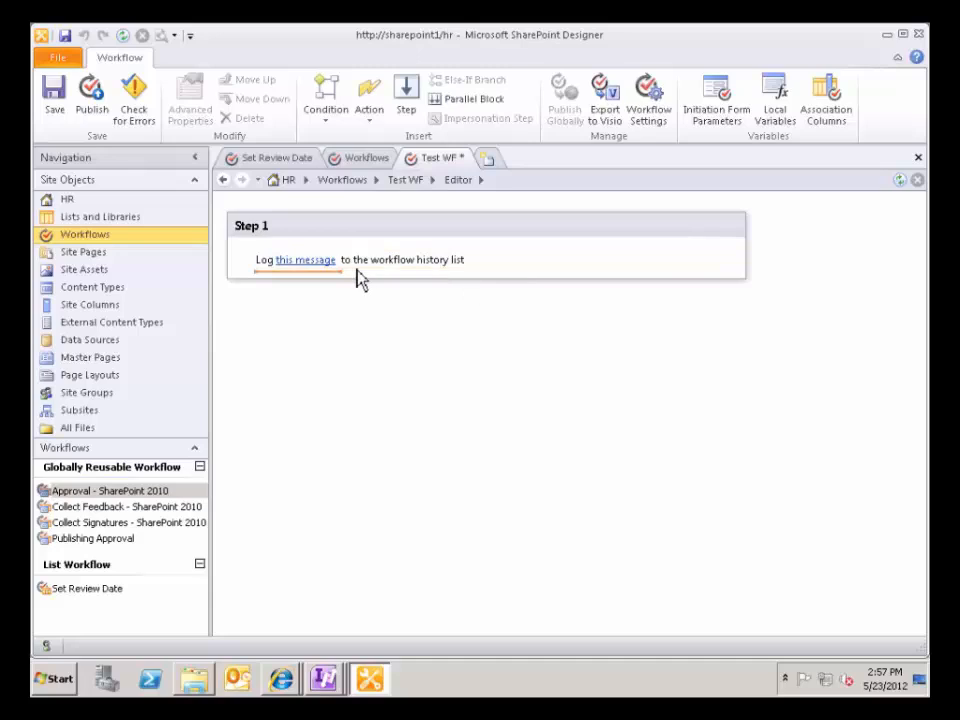
pyautogui.click(318, 261)
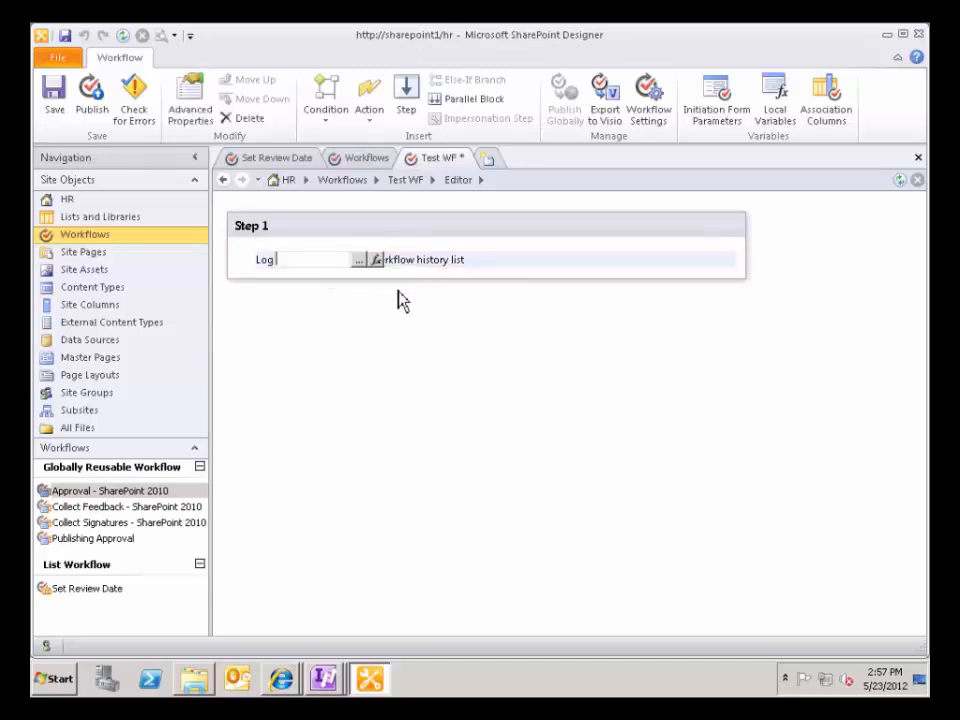
pyautogui.write('Does')
pyautogui.write(' this workflow wor')
pyautogui.write('k?')
pyautogui.click(91, 100)
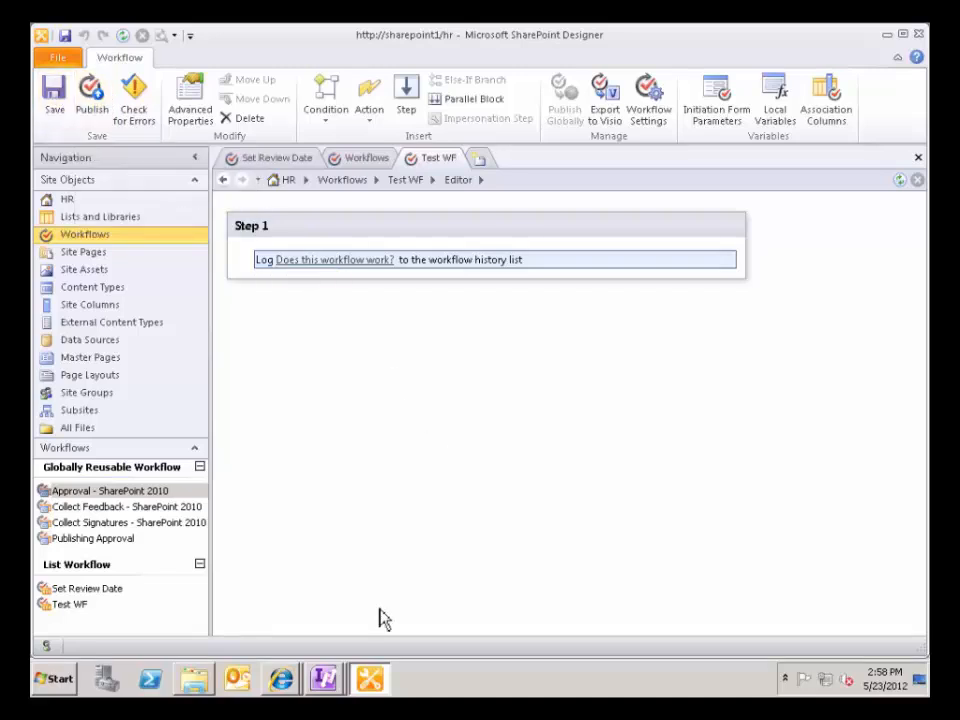
# Switch to Internet Explorer and upload 401k Information.docx from the Sample Documents folder to the HR Documents library.
pyautogui.hotkey('alt', 'Tab')
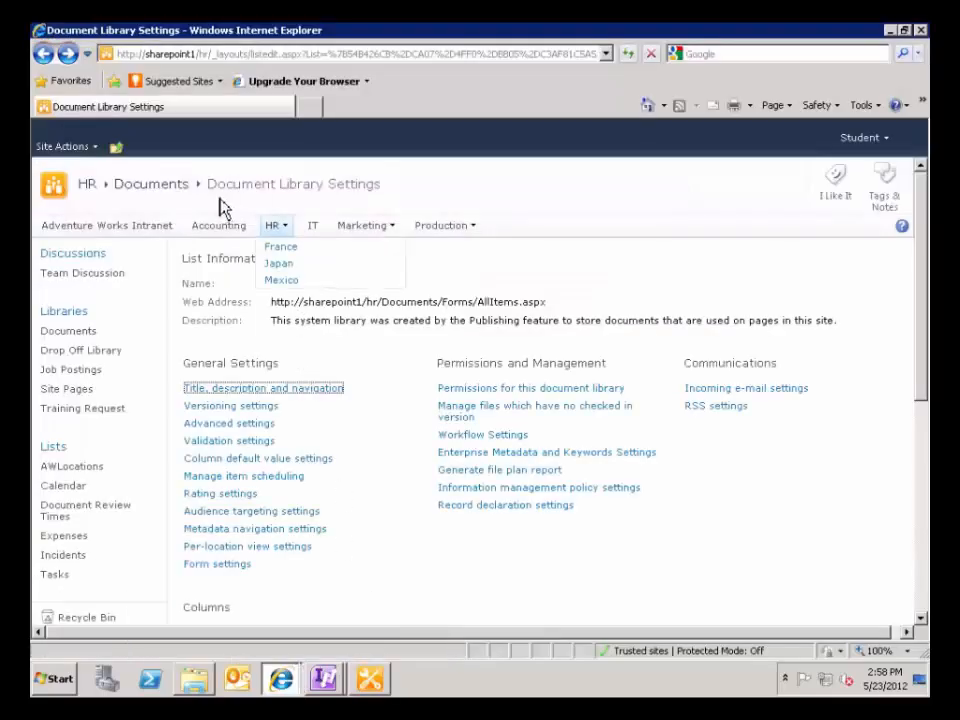
pyautogui.click(149, 188)
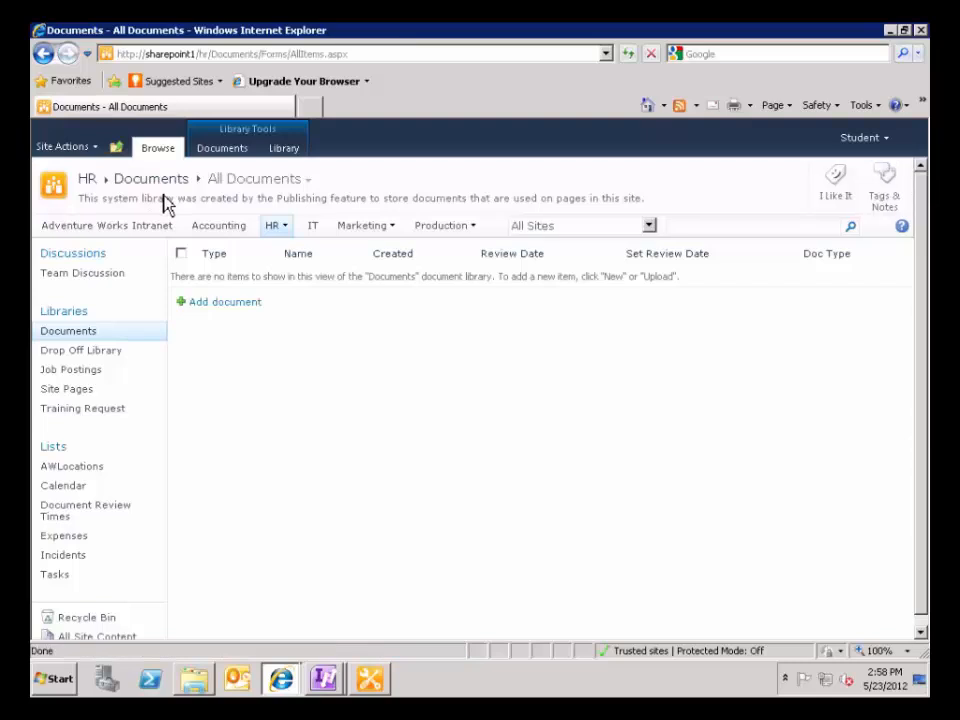
pyautogui.click(232, 303)
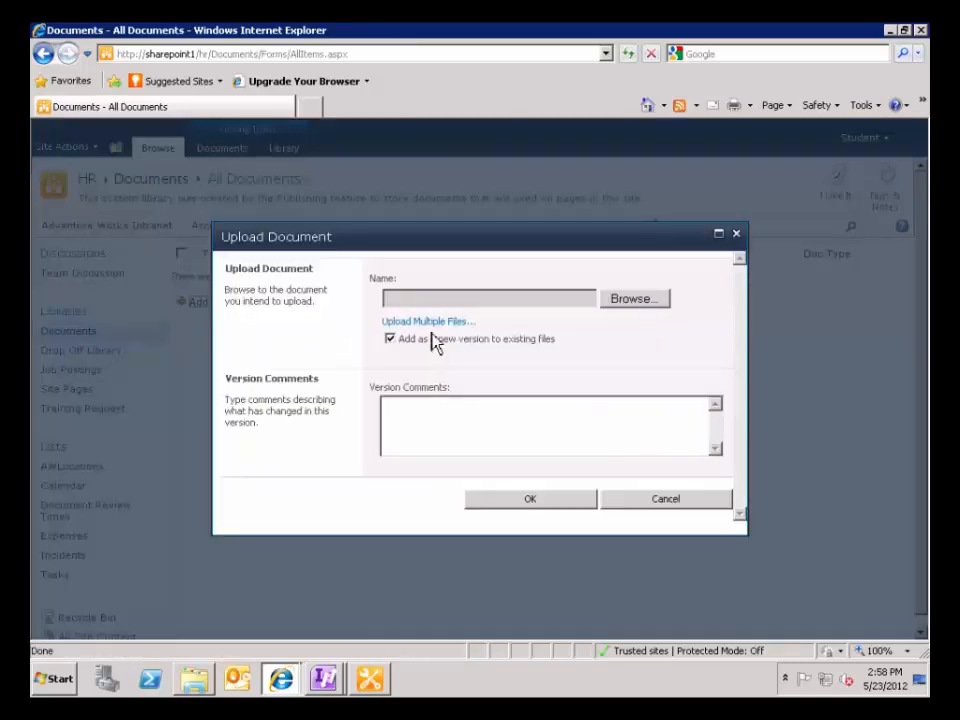
pyautogui.click(653, 306)
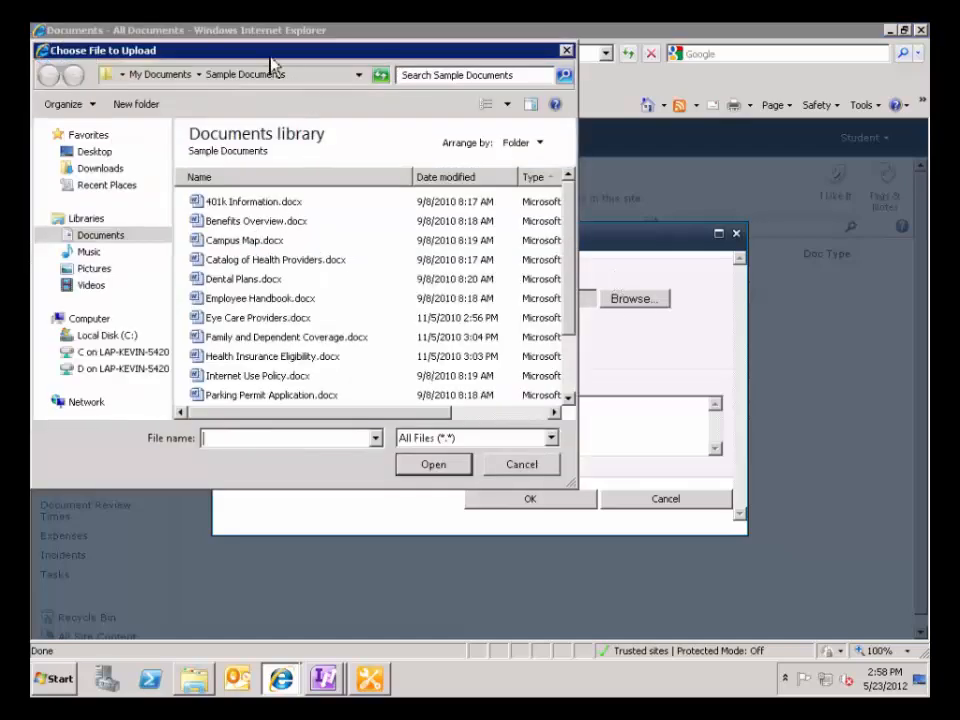
pyautogui.click(160, 75)
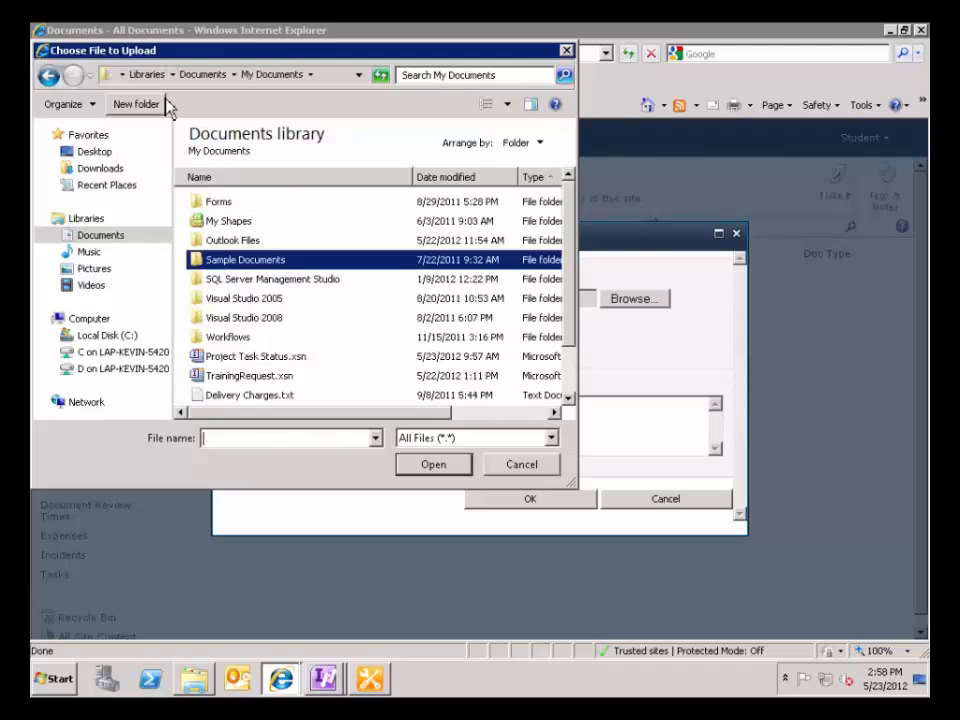
pyautogui.doubleClick(235, 264)
pyautogui.click(240, 203)
pyautogui.doubleClick(240, 203)
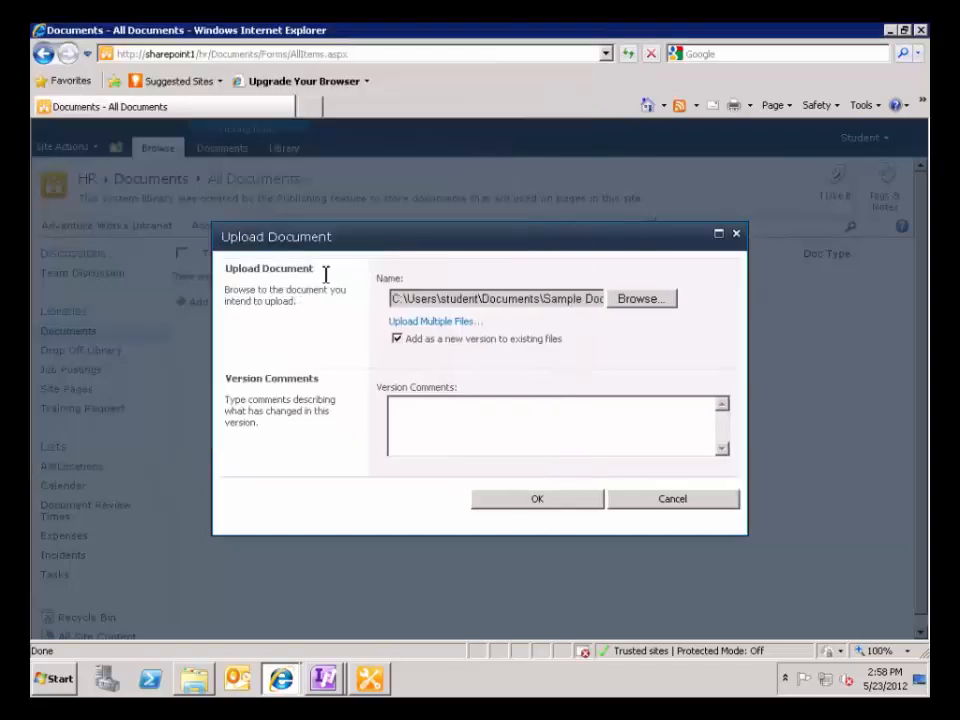
pyautogui.click(515, 500)
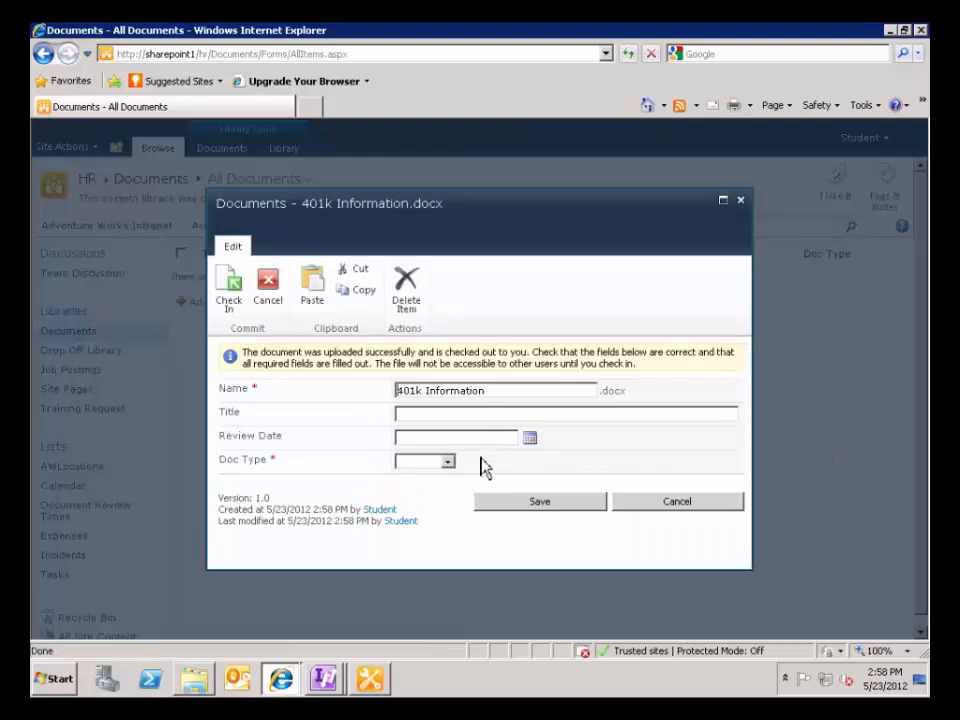
# Set the uploaded document's Doc Type to General, save its properties, and dismiss the browser crash dialog by closing the program.
pyautogui.click(445, 465)
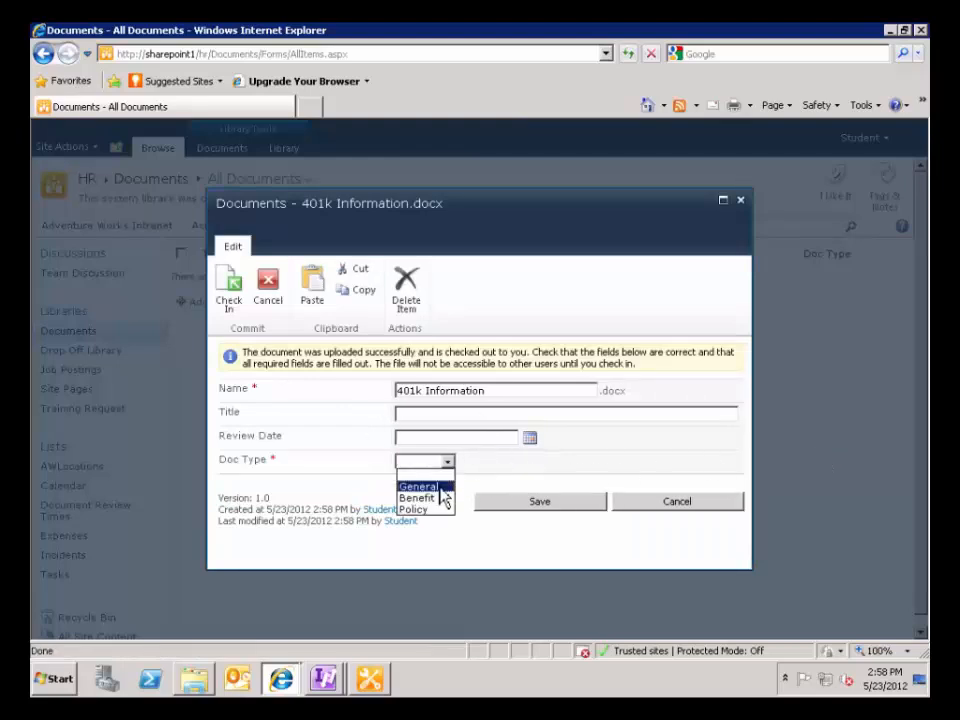
pyautogui.click(443, 484)
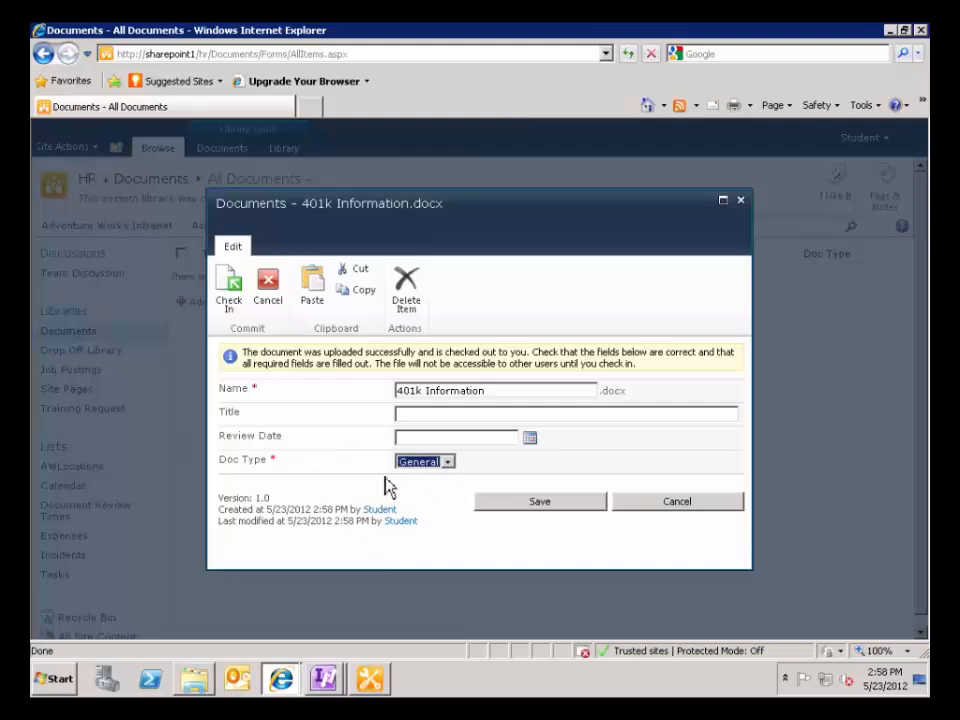
pyautogui.click(545, 511)
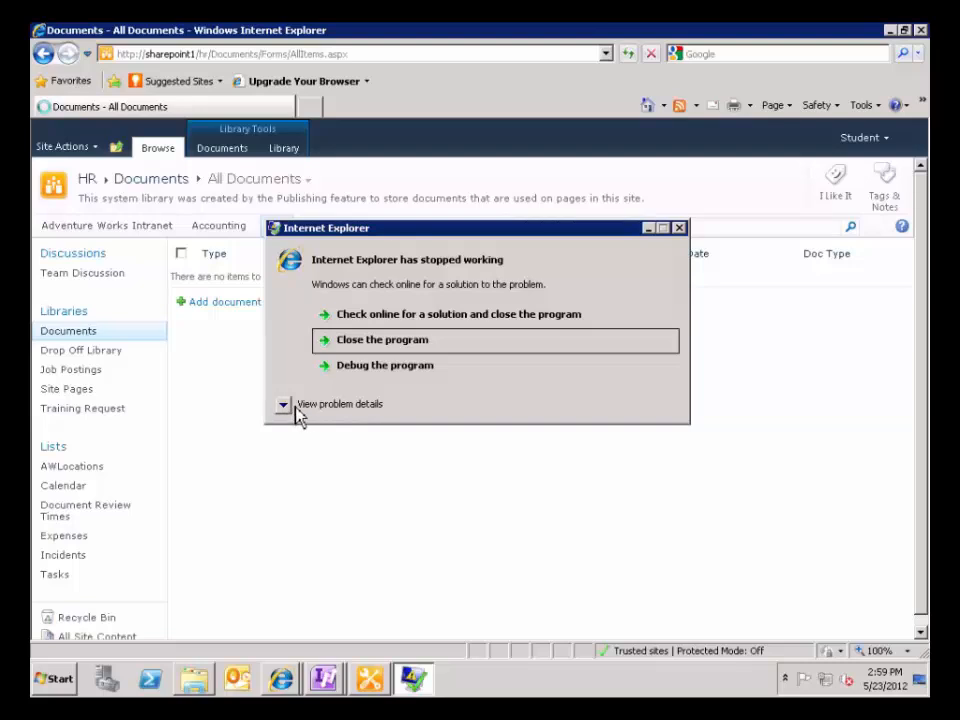
pyautogui.click(366, 346)
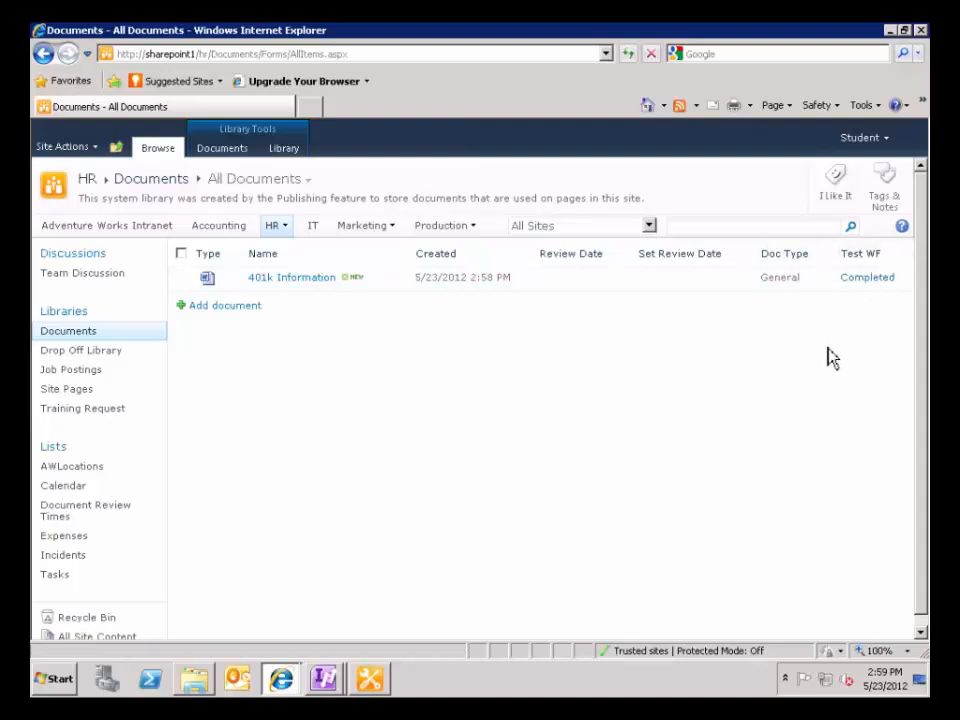
# Check the Test WF workflow status and history for the 401k Information document, and return to the library.
pyautogui.click(869, 283)
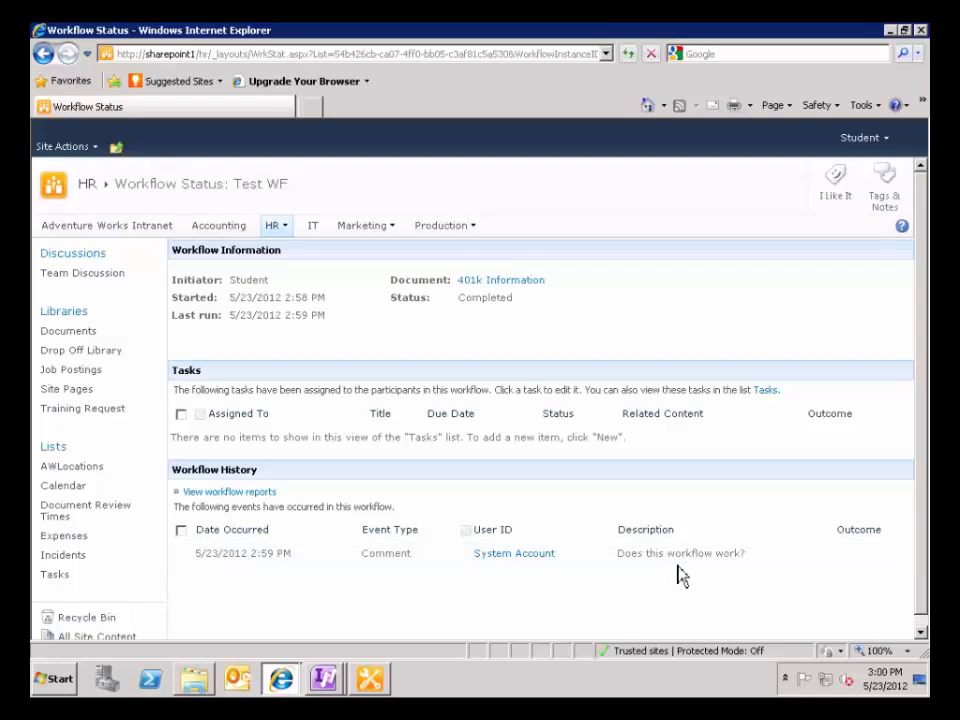
pyautogui.hotkey('alt', 'Left')
# Switch to SharePoint Designer and examine the Current Item fields offered by the log message's string lookup, closing it without choosing one.
pyautogui.hotkey('alt', 'Tab')
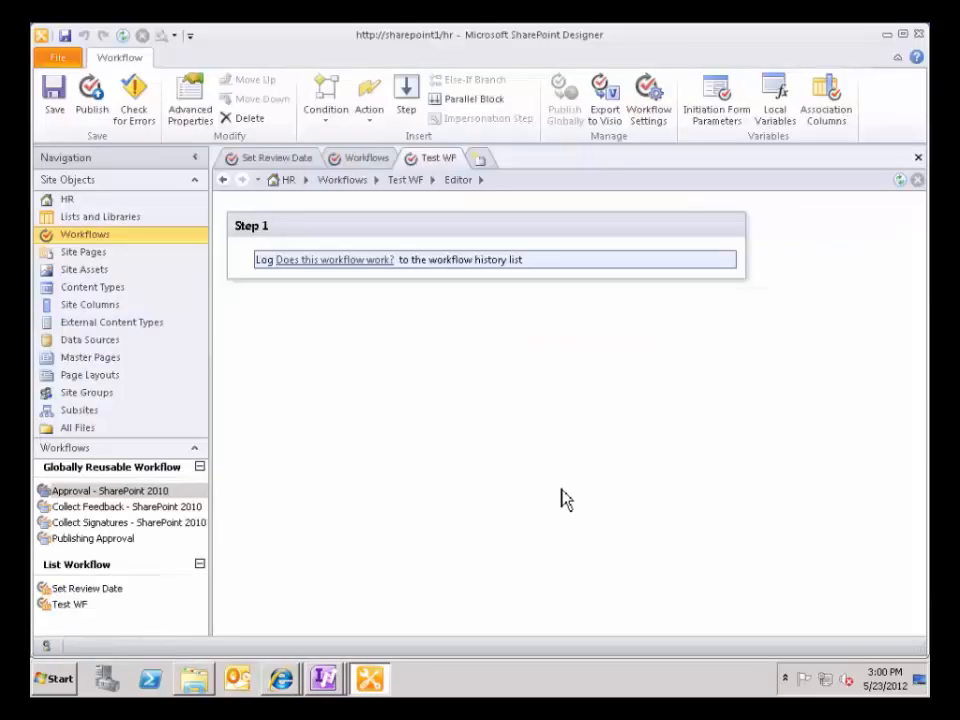
pyautogui.click(343, 262)
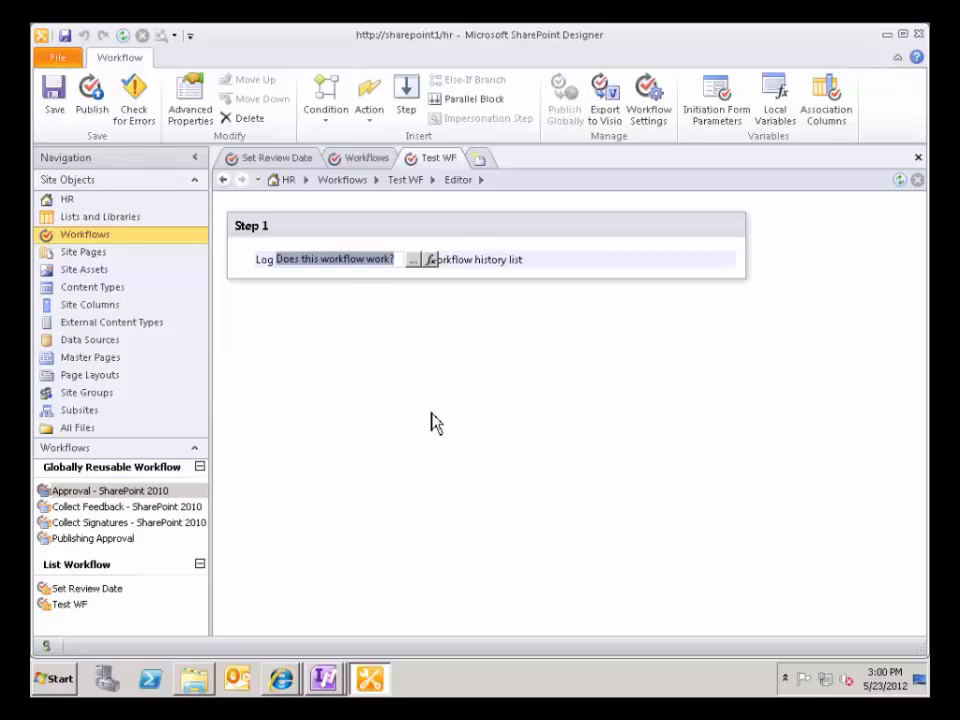
pyautogui.click(433, 262)
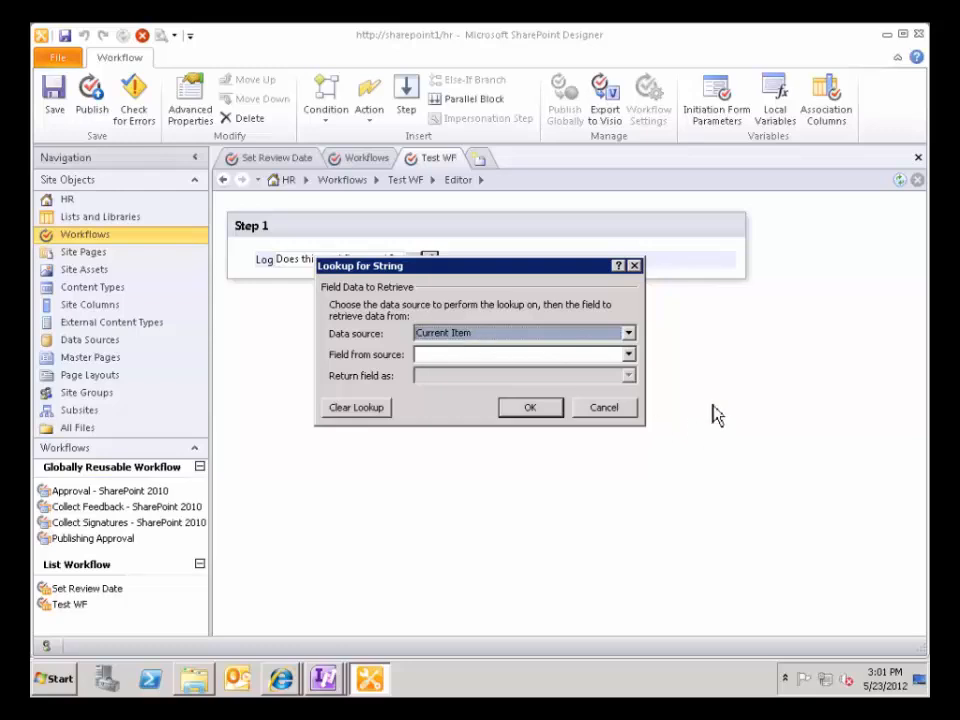
pyautogui.click(629, 358)
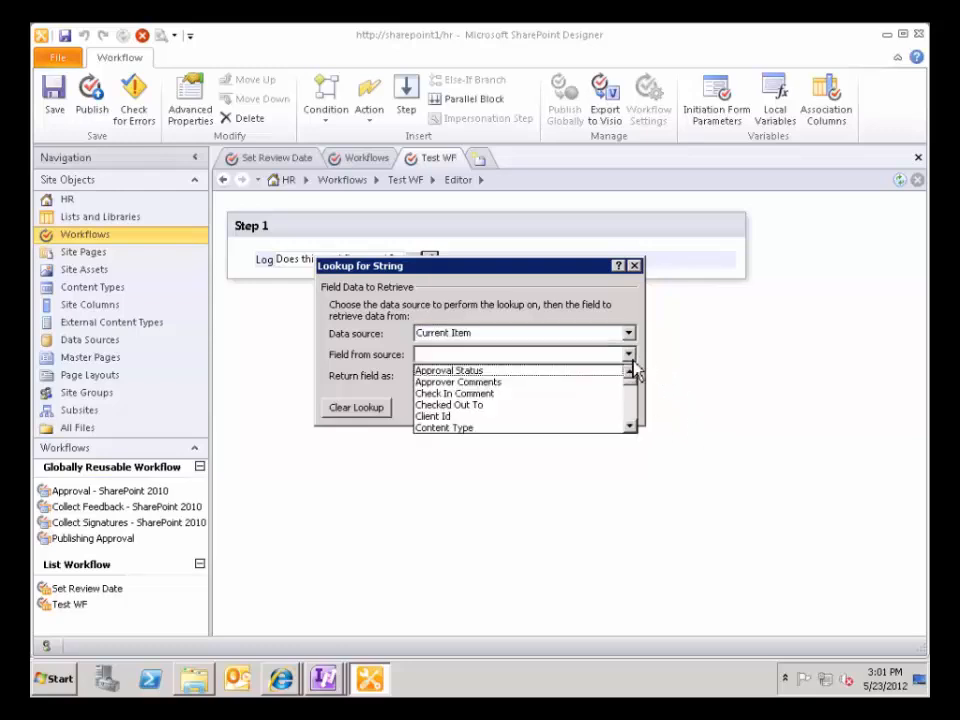
pyautogui.click(629, 420)
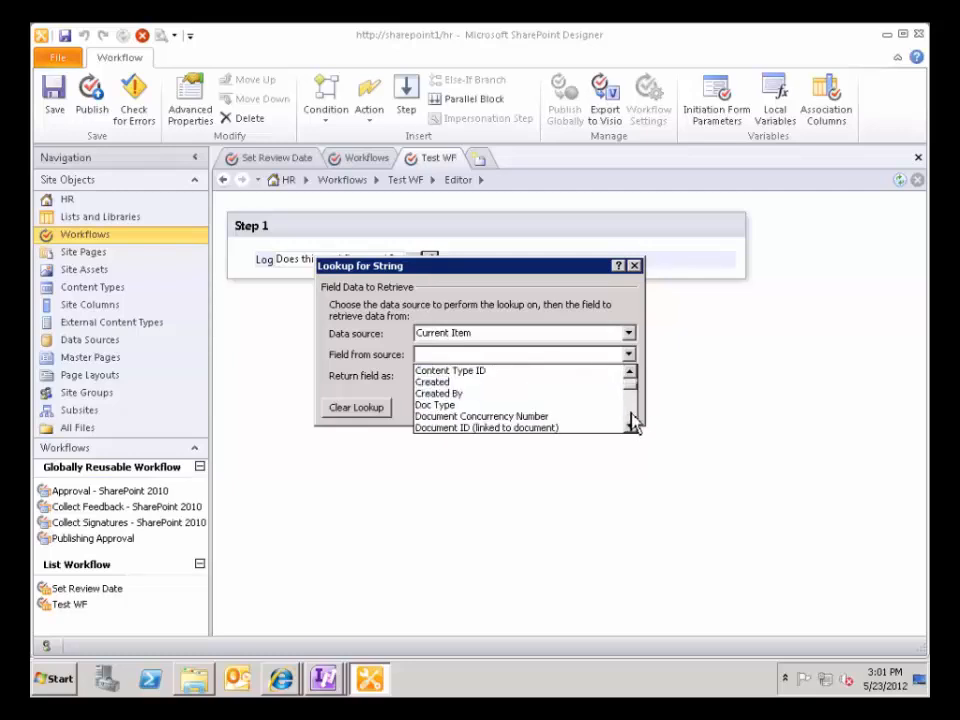
pyautogui.click(631, 421)
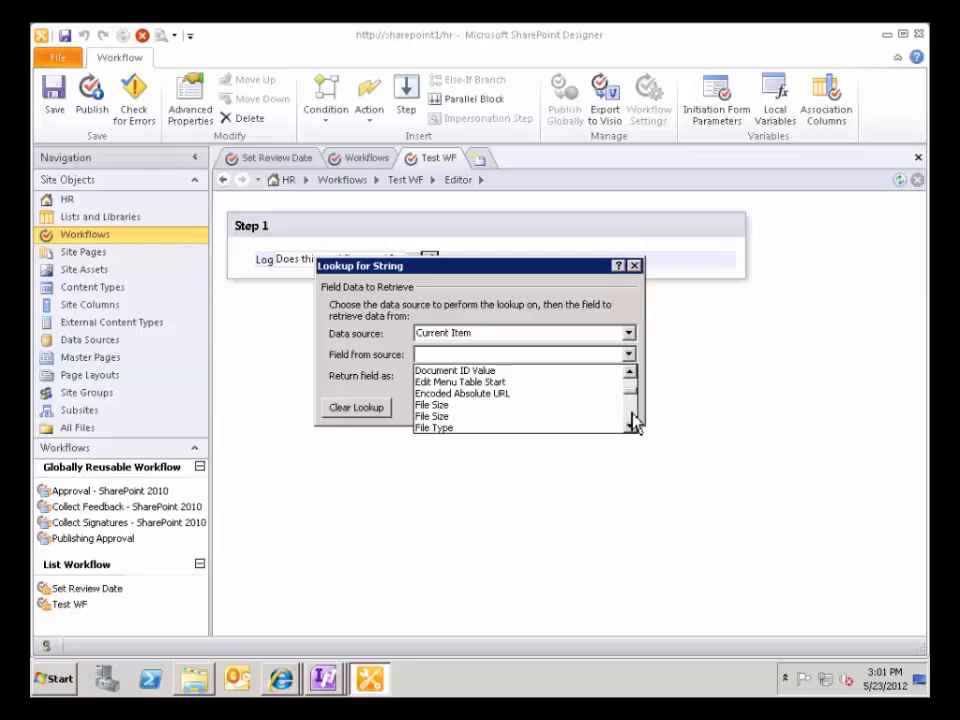
pyautogui.click(631, 421)
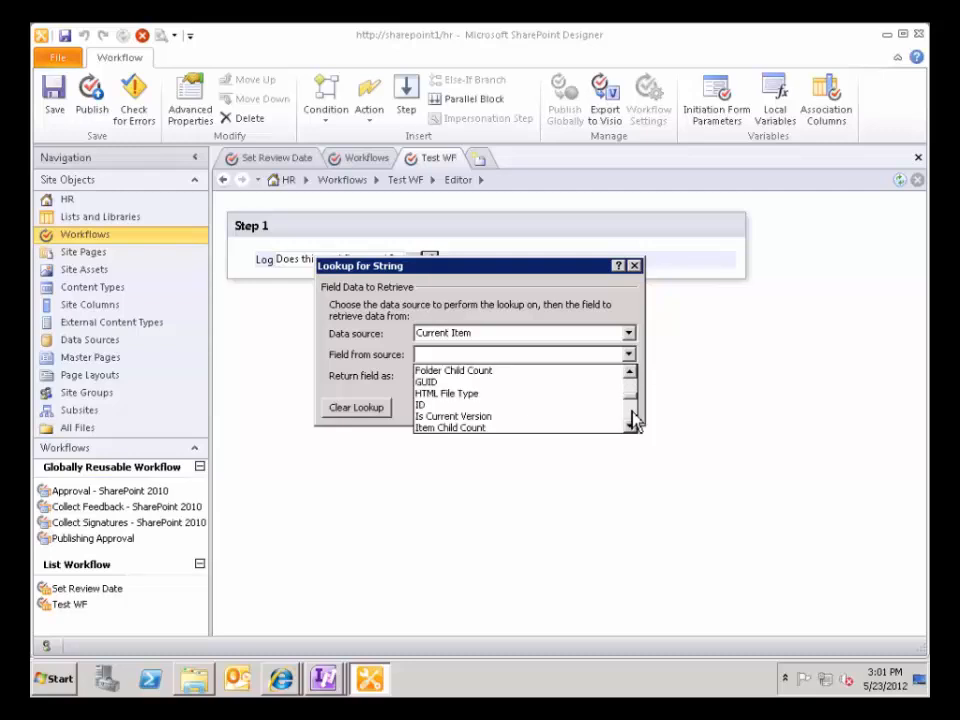
pyautogui.click(631, 421)
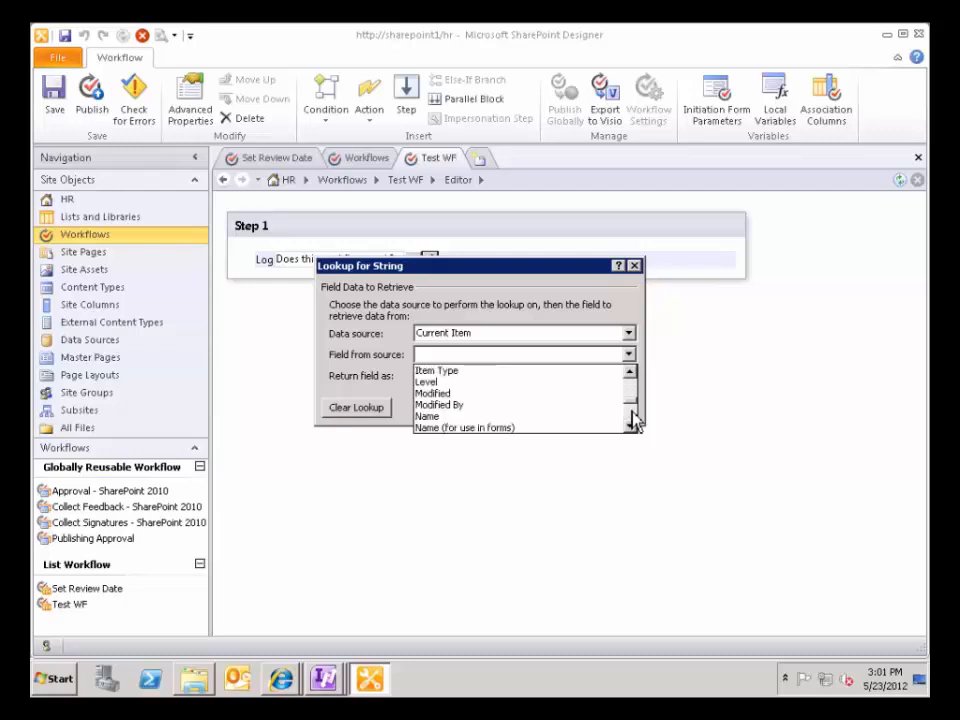
pyautogui.click(631, 421)
pyautogui.click(631, 421)
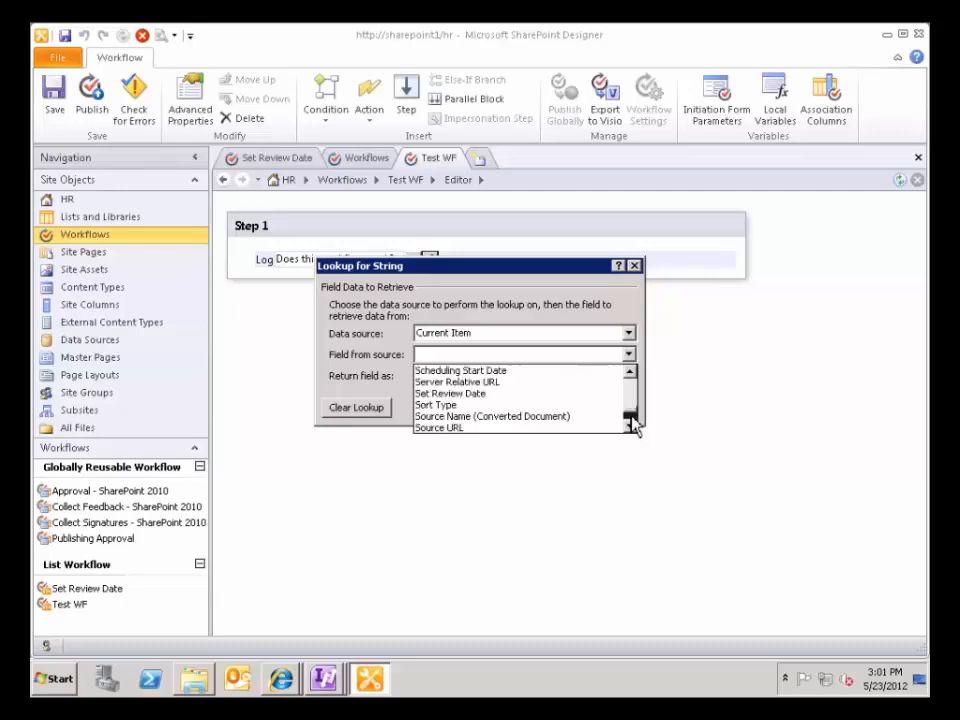
pyautogui.click(631, 421)
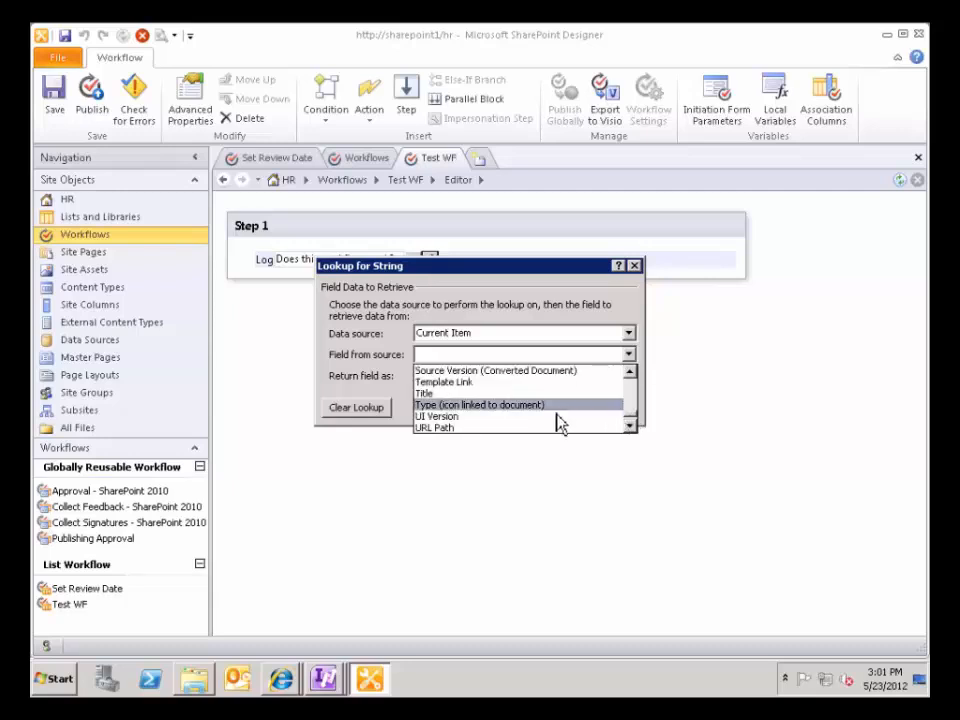
pyautogui.click(707, 360)
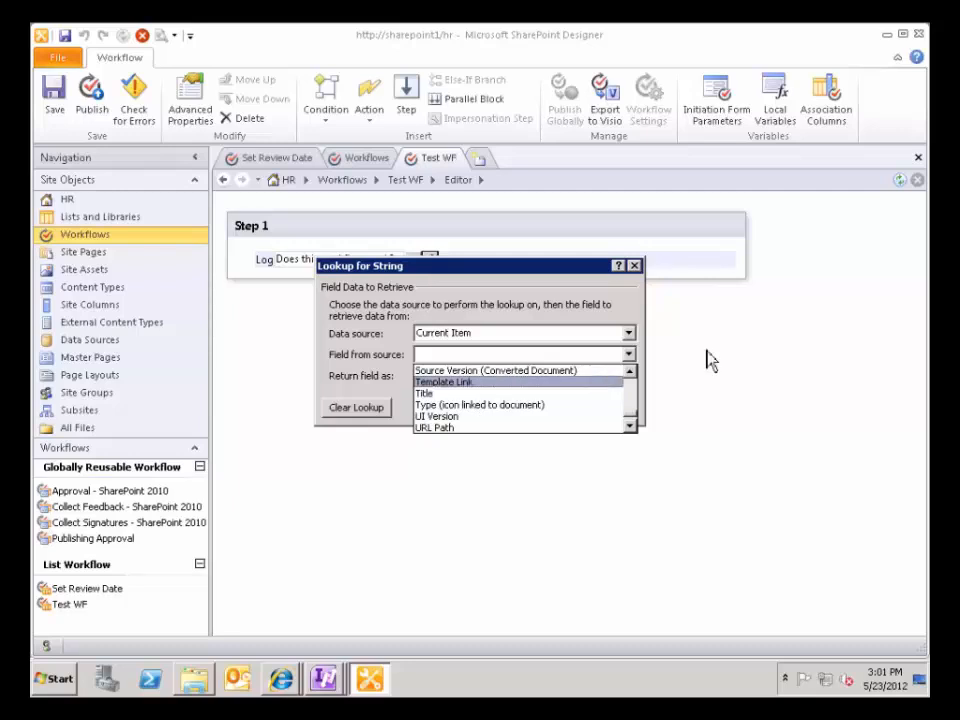
pyautogui.click(614, 408)
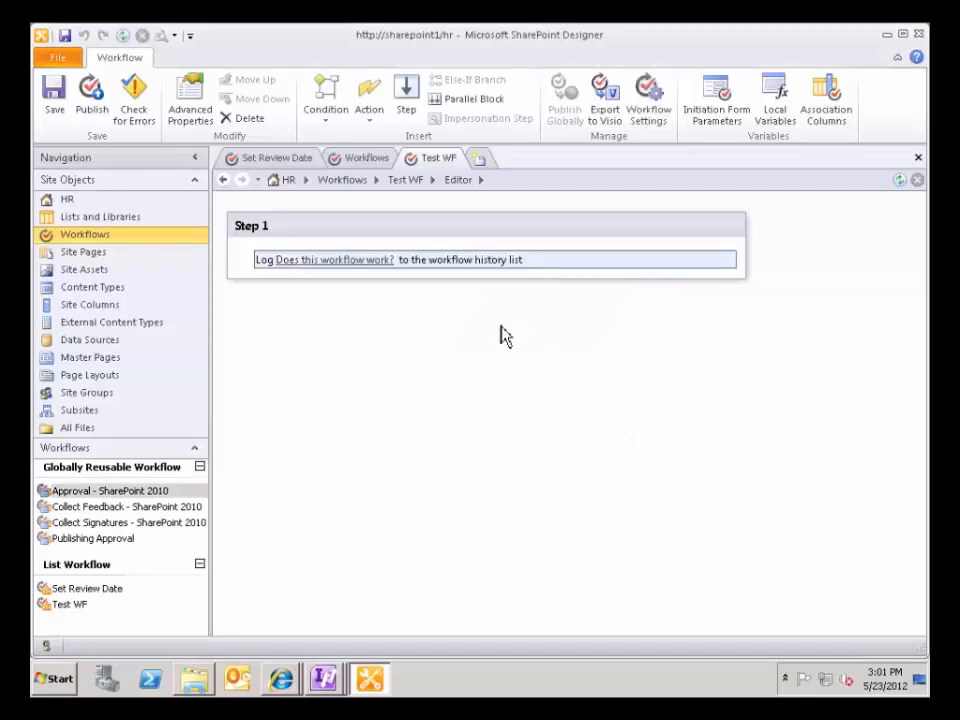
# Append "Yes, thie document is a" to the log message in the String Builder, followed by a lookup to the Current Item's Doc Type.
pyautogui.click(388, 262)
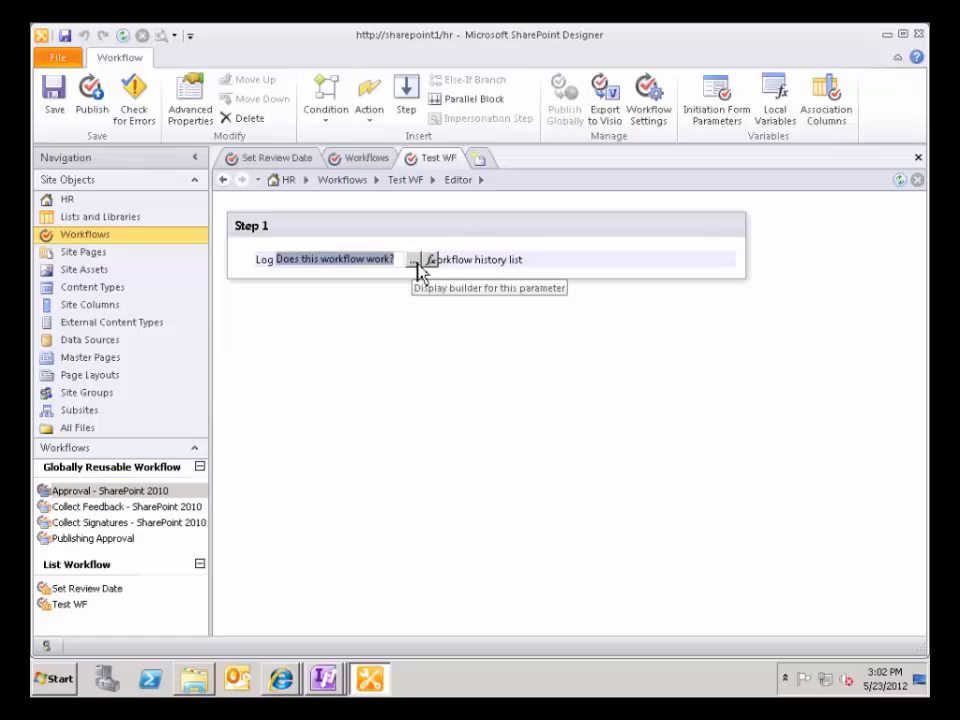
pyautogui.click(415, 263)
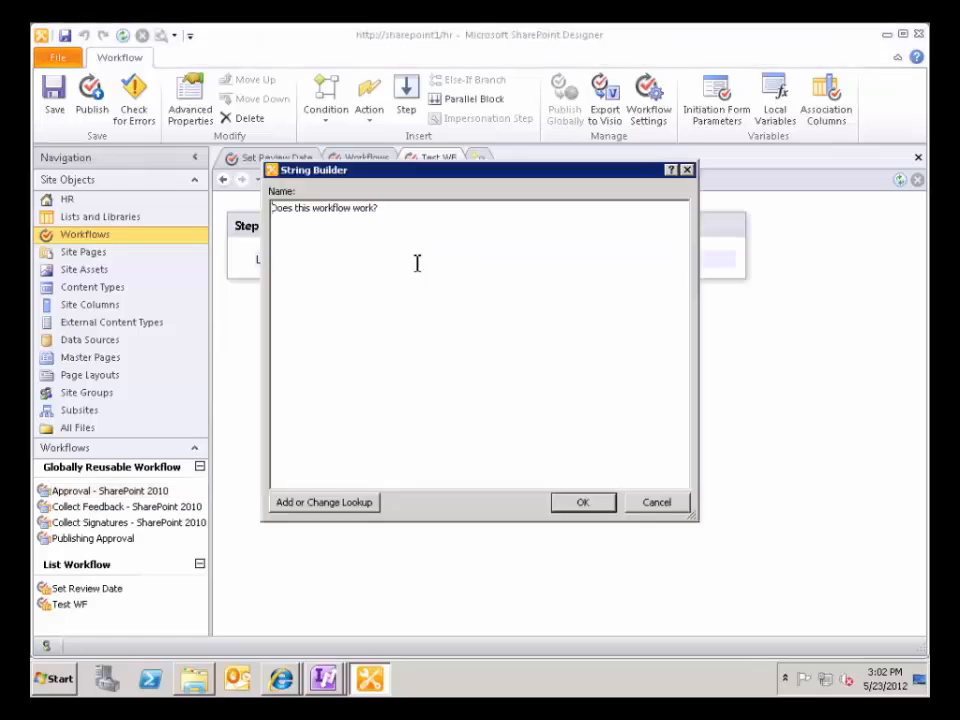
pyautogui.click(463, 211)
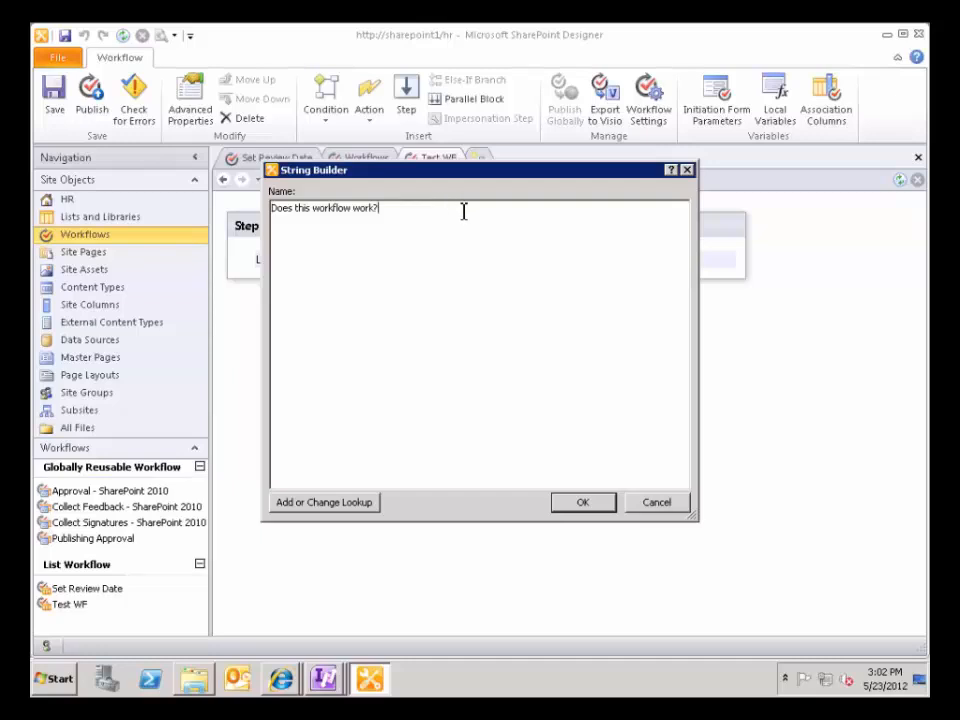
pyautogui.write('Yes, thie document is a')
pyautogui.click(366, 515)
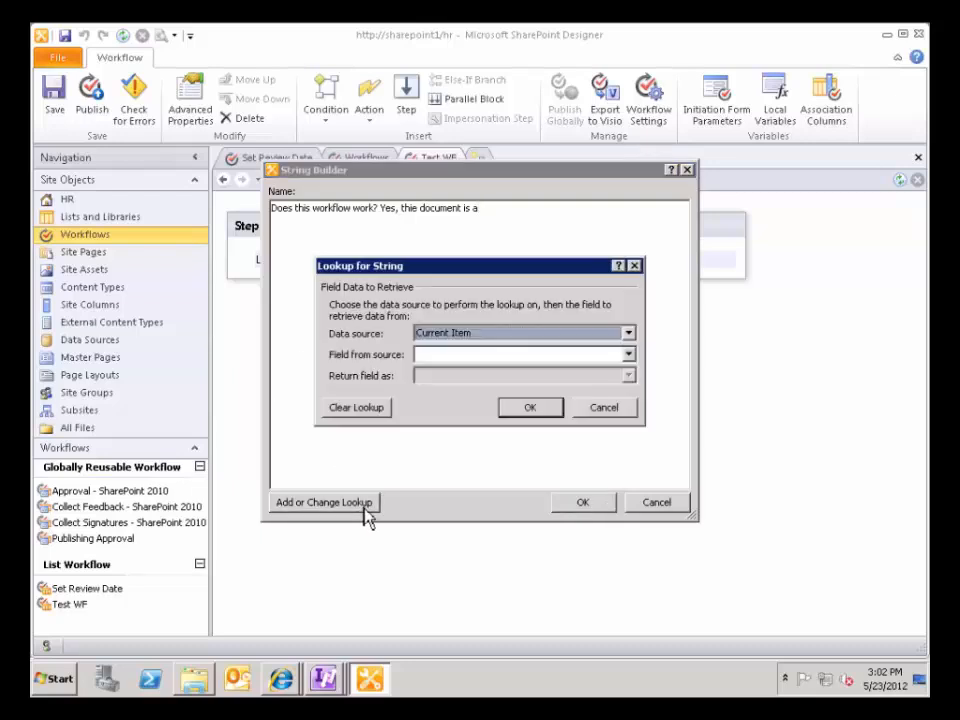
pyautogui.click(628, 355)
pyautogui.click(630, 426)
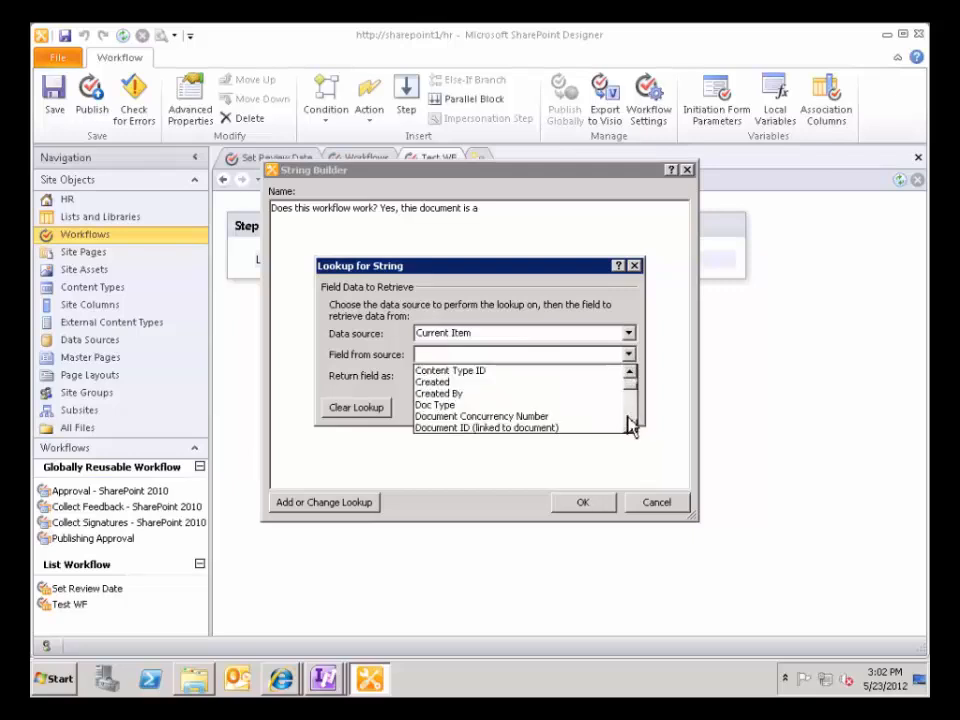
pyautogui.click(500, 405)
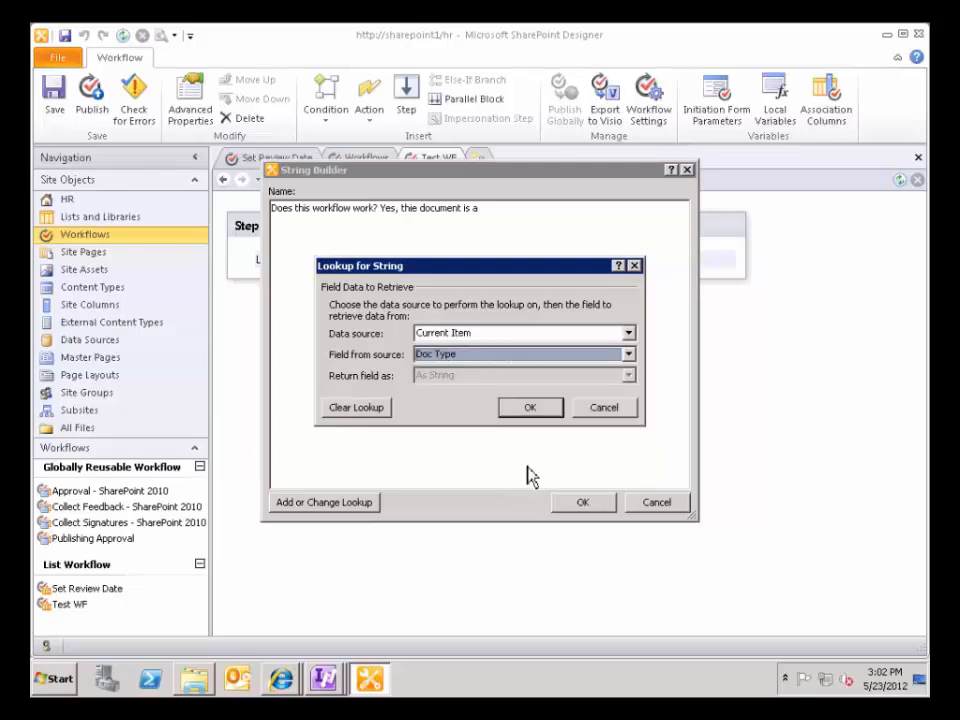
pyautogui.click(529, 410)
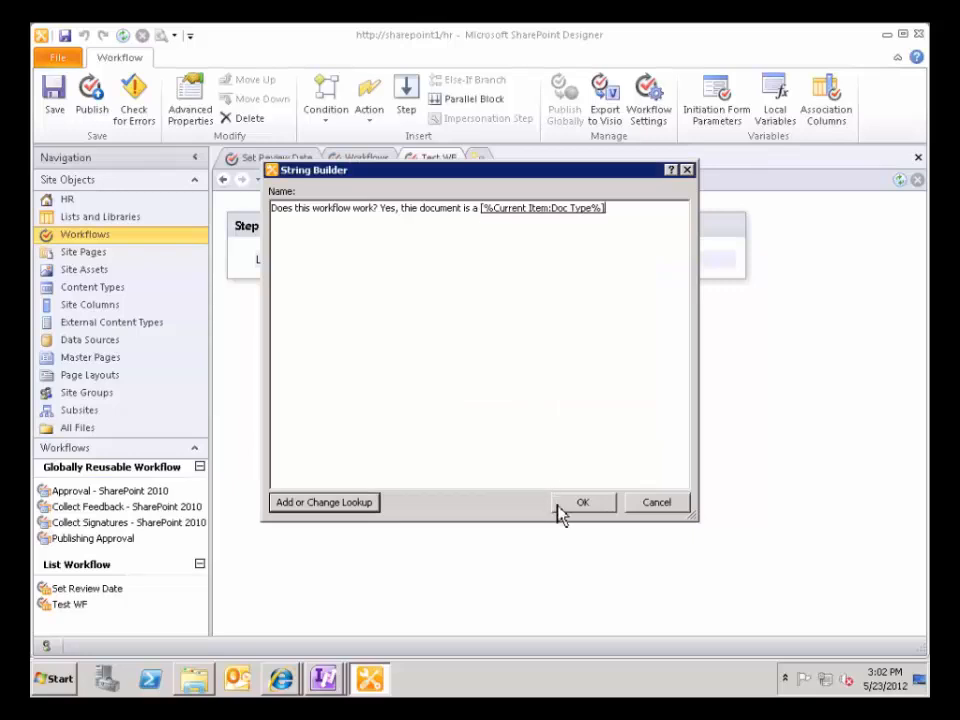
# End the sentence with a period and add a new line "It was created on:" with a lookup to the Current Item's Created field.
pyautogui.write('.')
pyautogui.press('Return')
pyautogui.write('It was created on:')
pyautogui.click(360, 503)
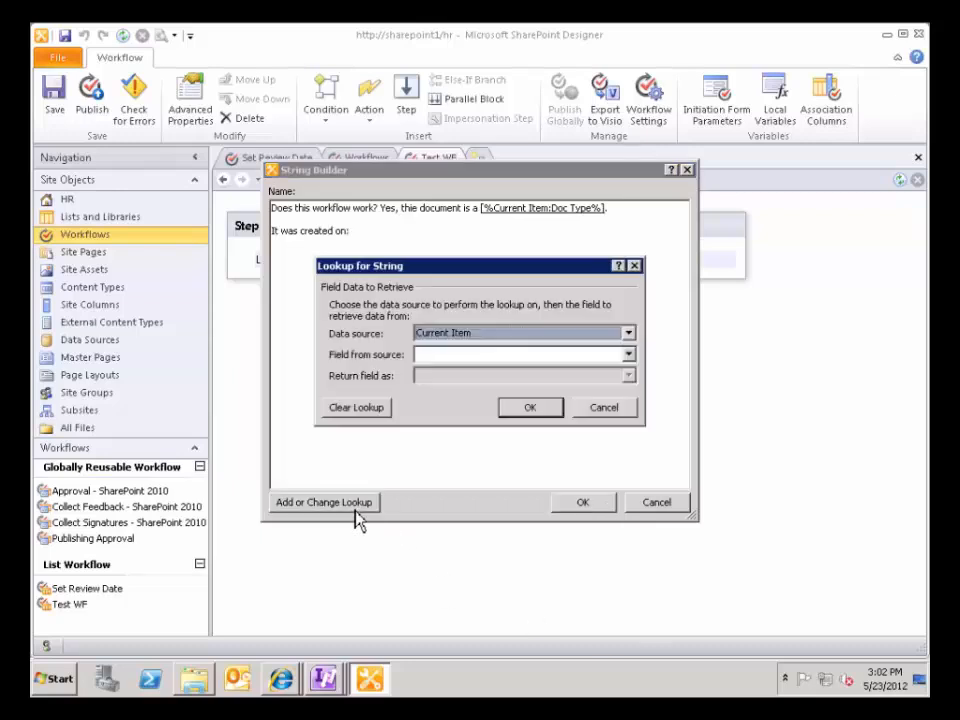
pyautogui.click(629, 356)
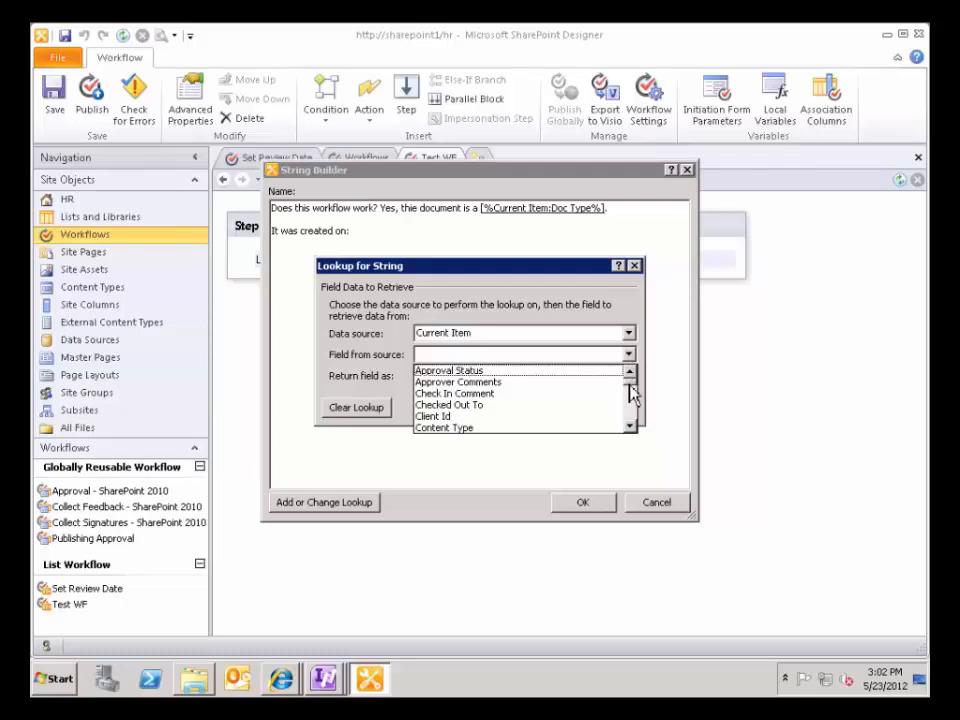
pyautogui.scroll(-2, 633, 421)
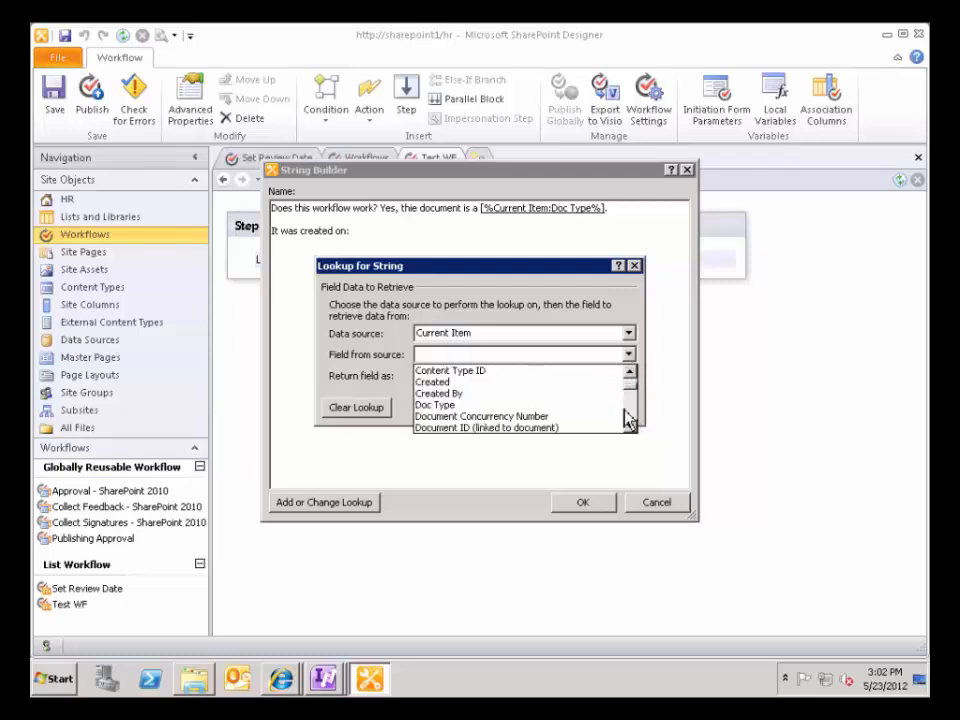
pyautogui.click(491, 384)
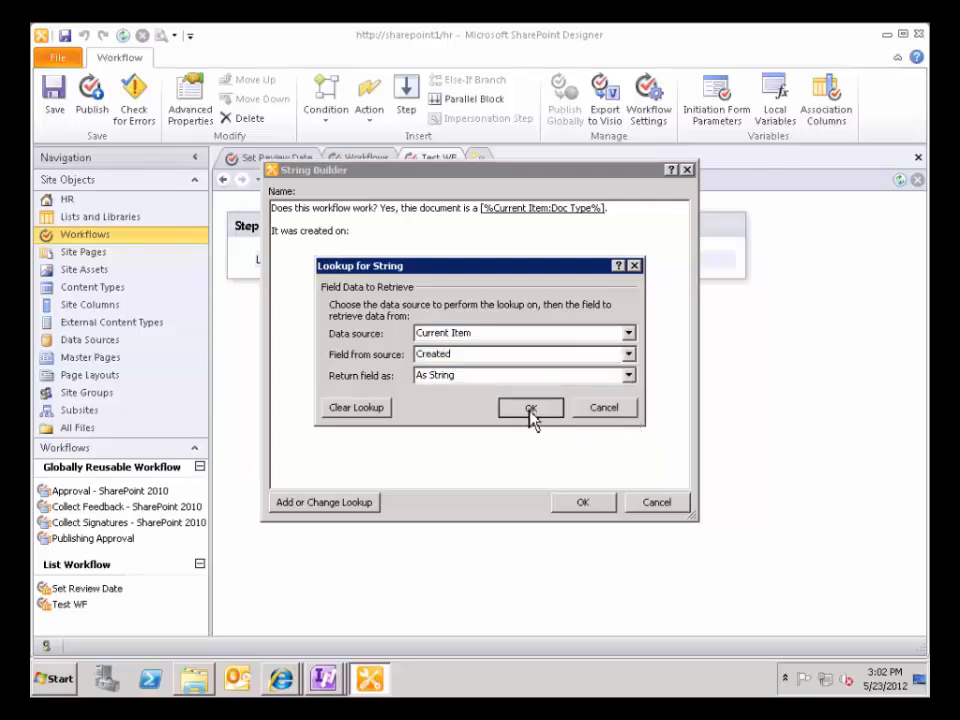
pyautogui.click(529, 410)
# Finish the log message with "by" and a lookup to the Current Item's Created By field, then publish the workflow.
pyautogui.write('by')
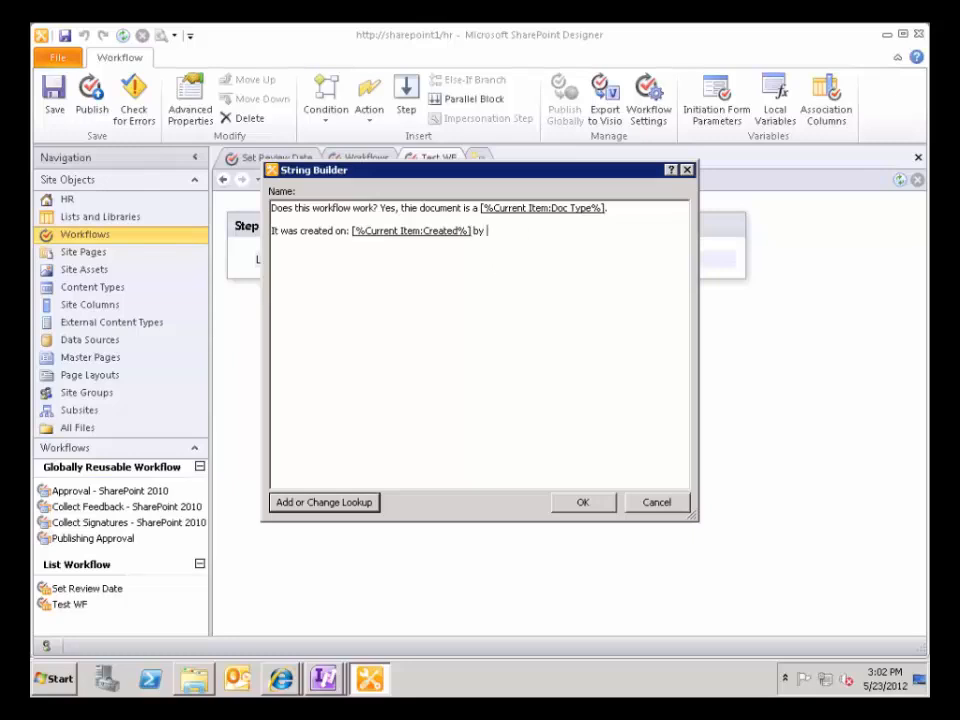
pyautogui.click(352, 502)
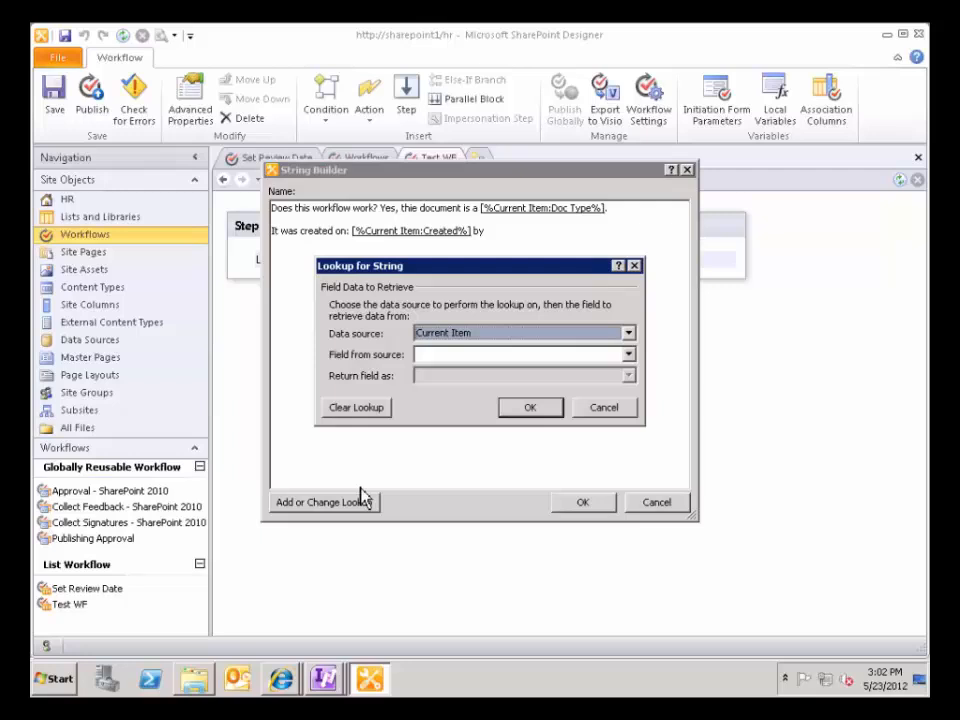
pyautogui.click(627, 354)
pyautogui.click(634, 414)
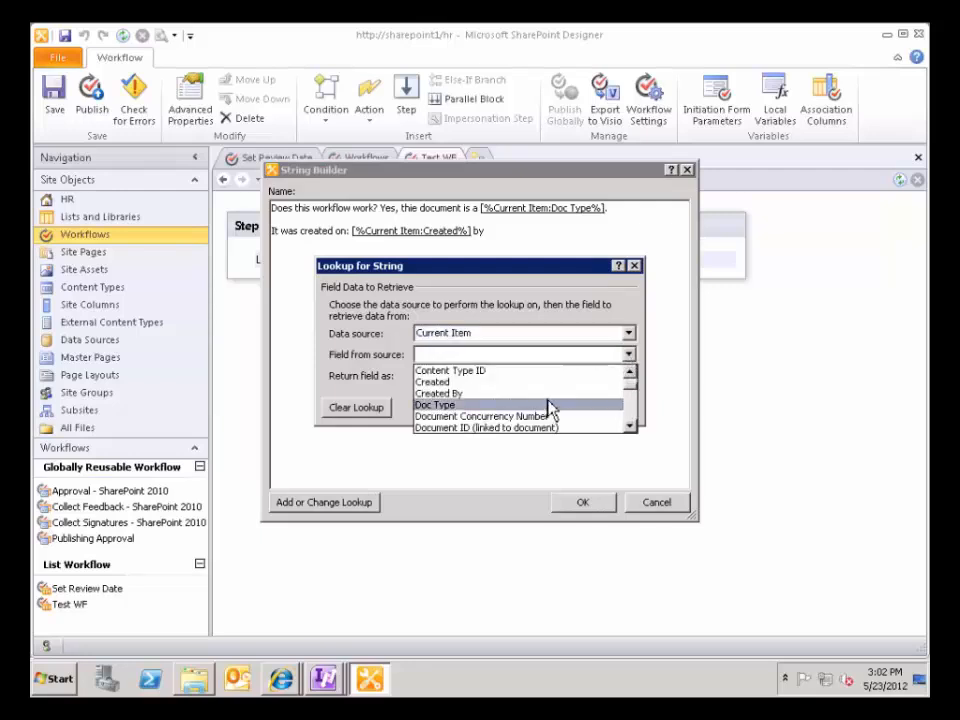
pyautogui.click(484, 397)
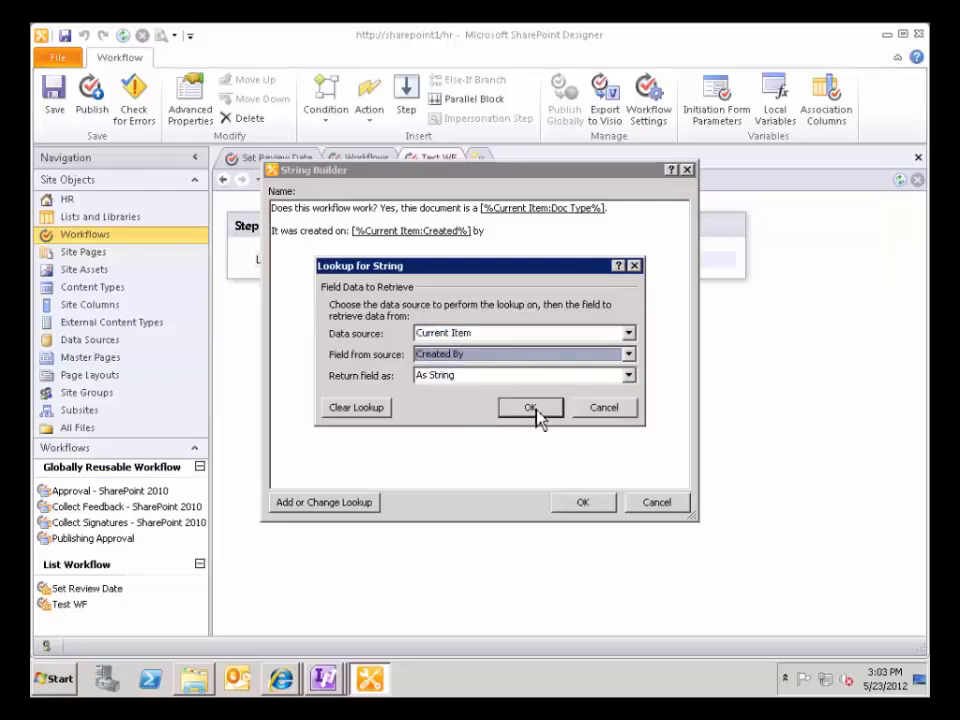
pyautogui.click(535, 410)
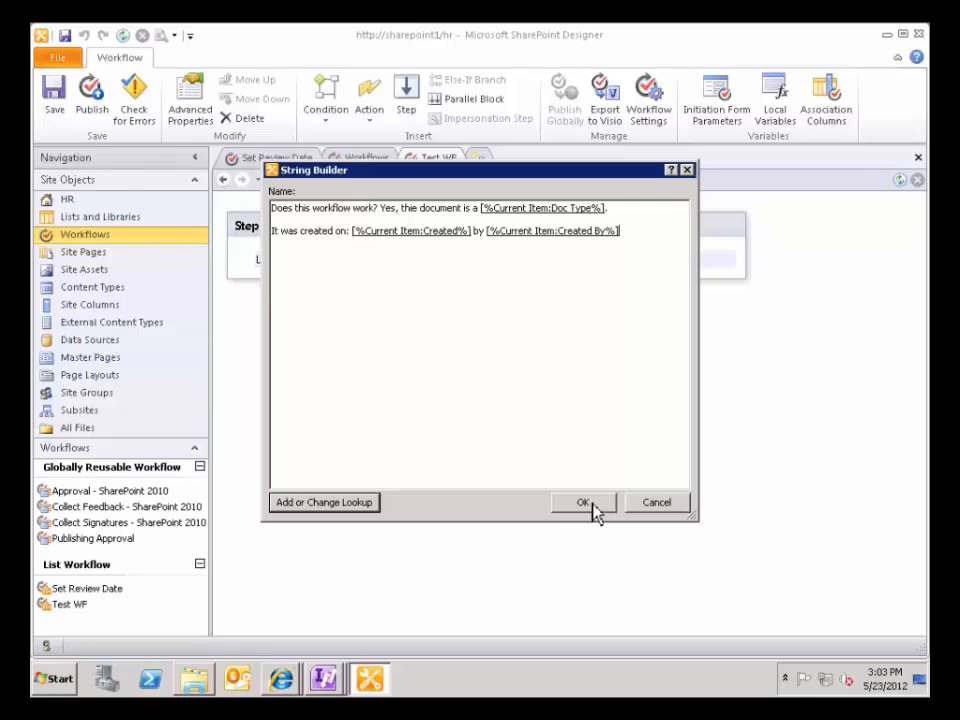
pyautogui.click(593, 508)
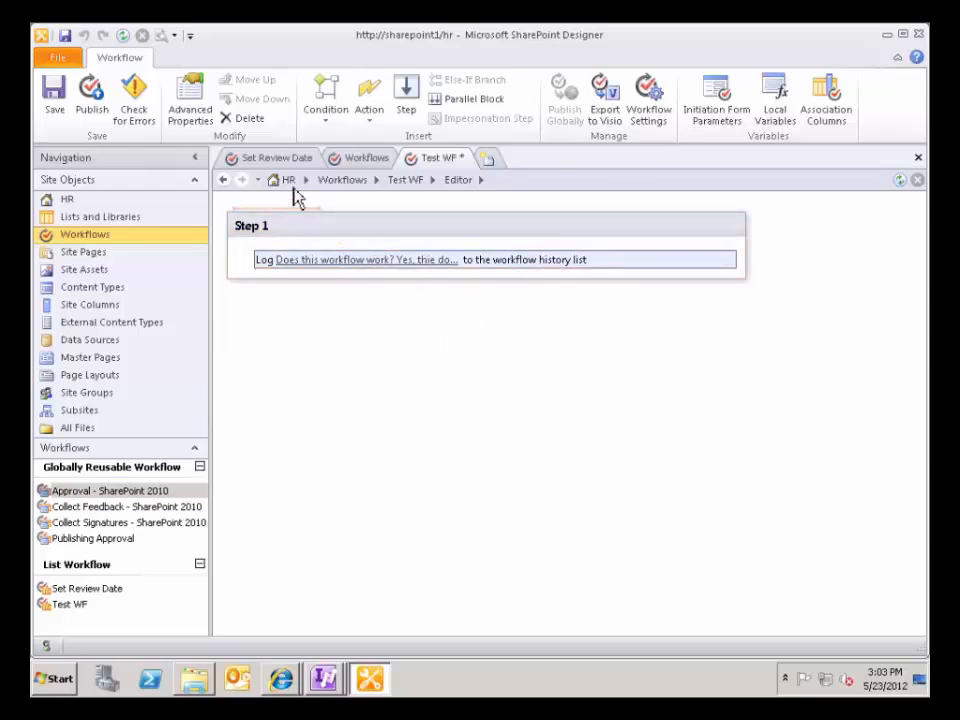
pyautogui.click(107, 90)
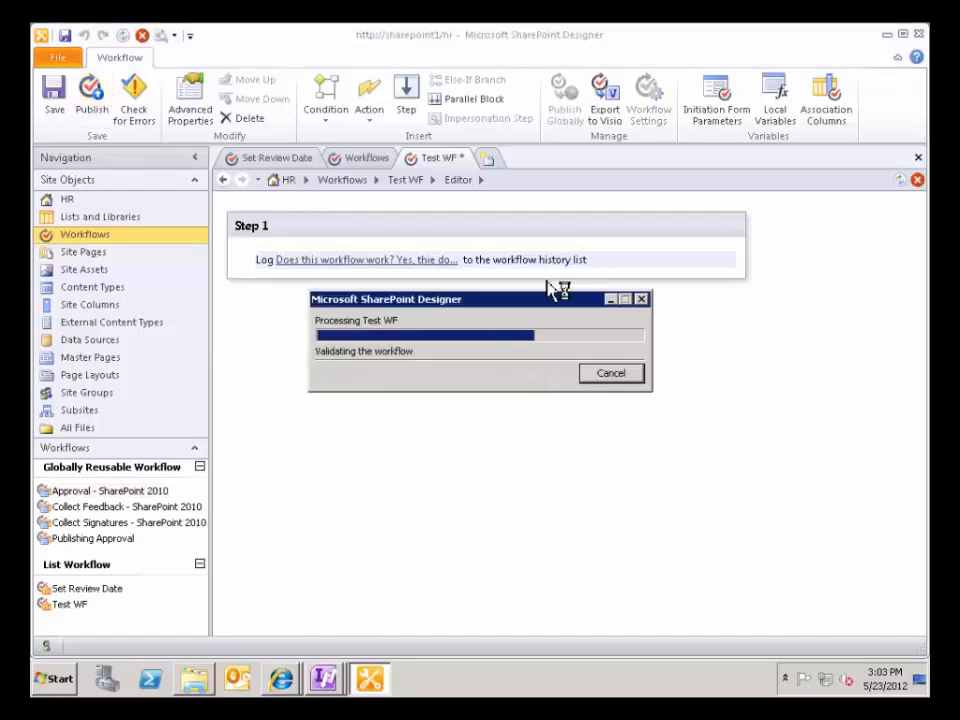
# Switch to Internet Explorer and upload Benefits Overview.docx from the Sample Documents folder to the HR Documents library.
pyautogui.hotkey('alt', 'Tab')
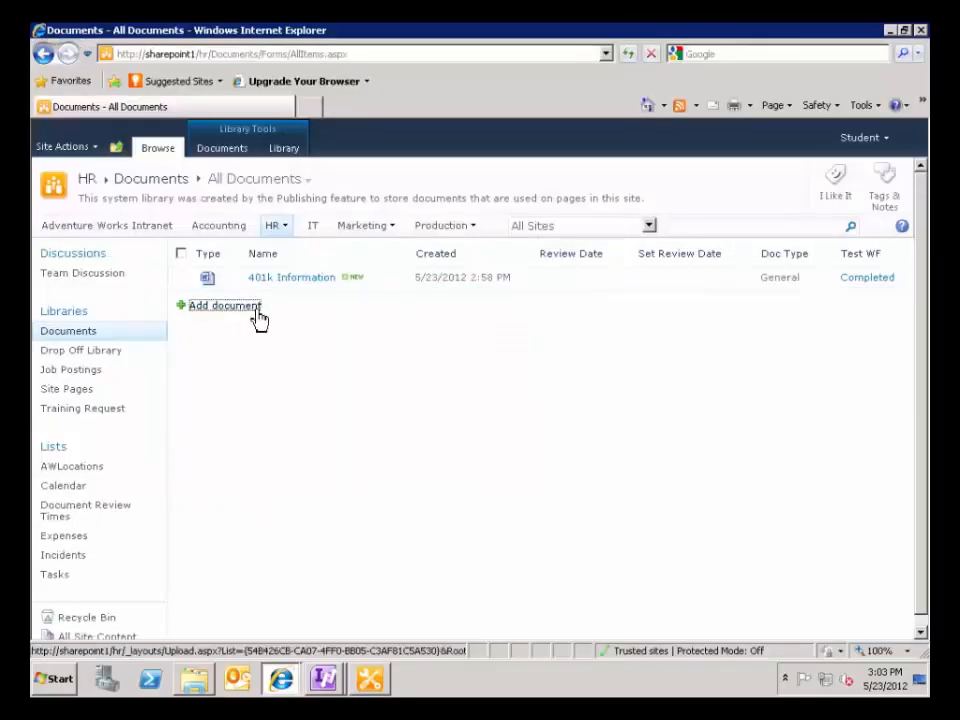
pyautogui.click(253, 310)
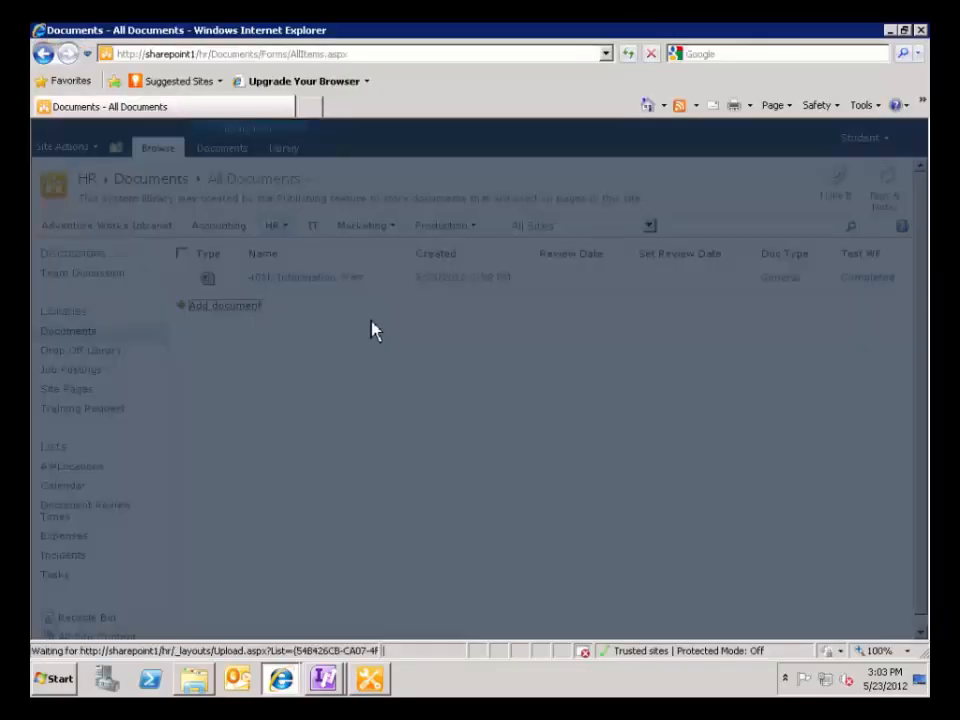
pyautogui.click(620, 300)
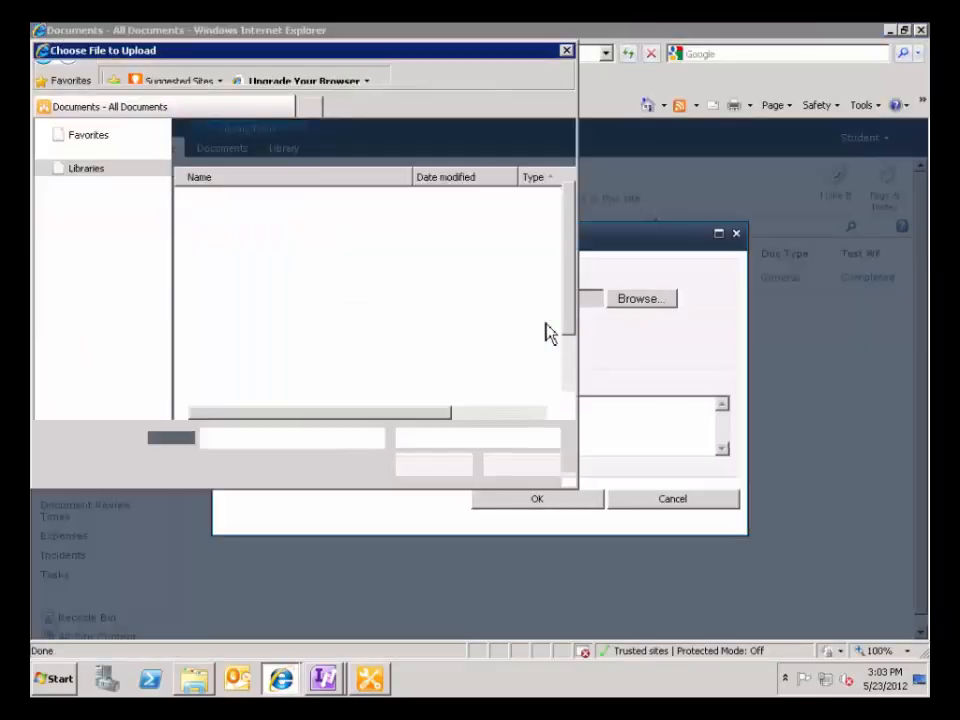
pyautogui.click(262, 221)
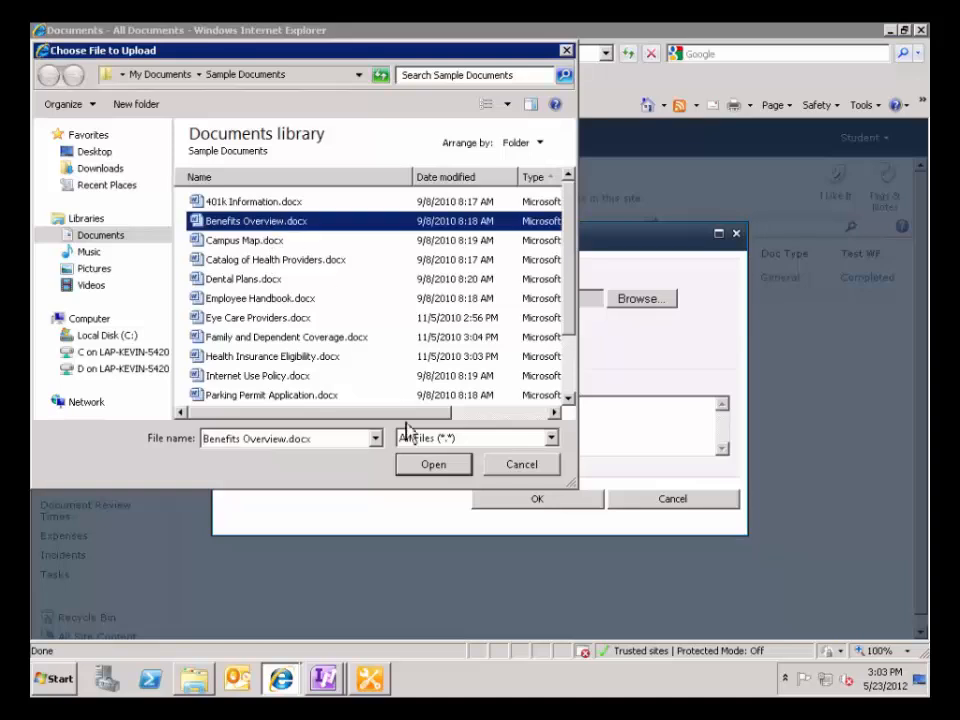
pyautogui.click(443, 473)
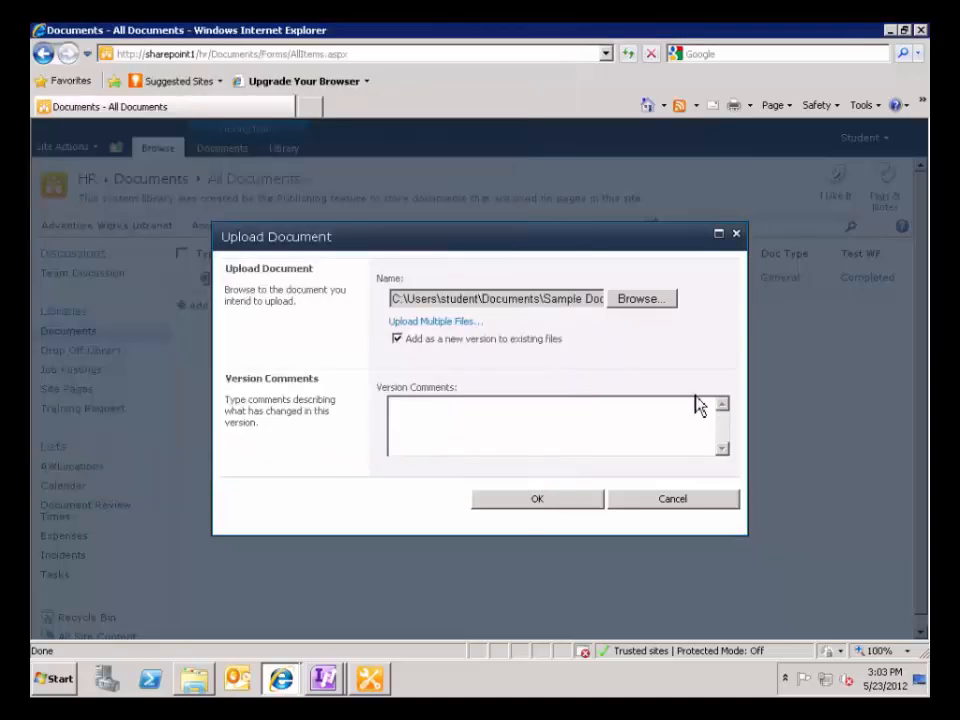
pyautogui.click(576, 503)
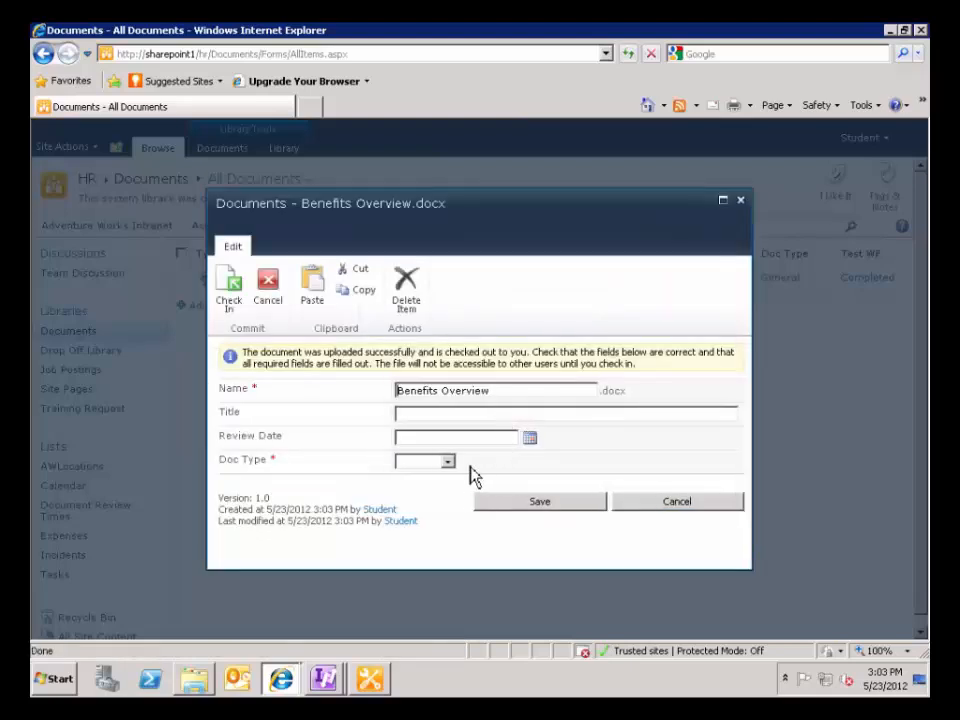
# Set the Benefits Overview document's Doc Type to Benefit and save its properties.
pyautogui.click(447, 463)
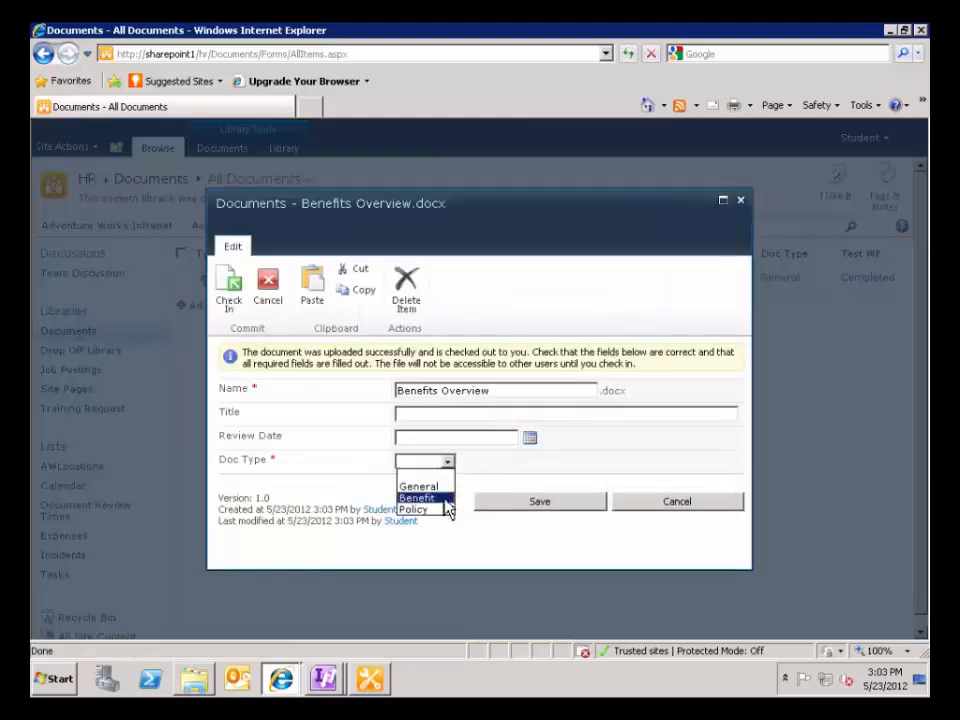
pyautogui.click(446, 498)
pyautogui.click(547, 505)
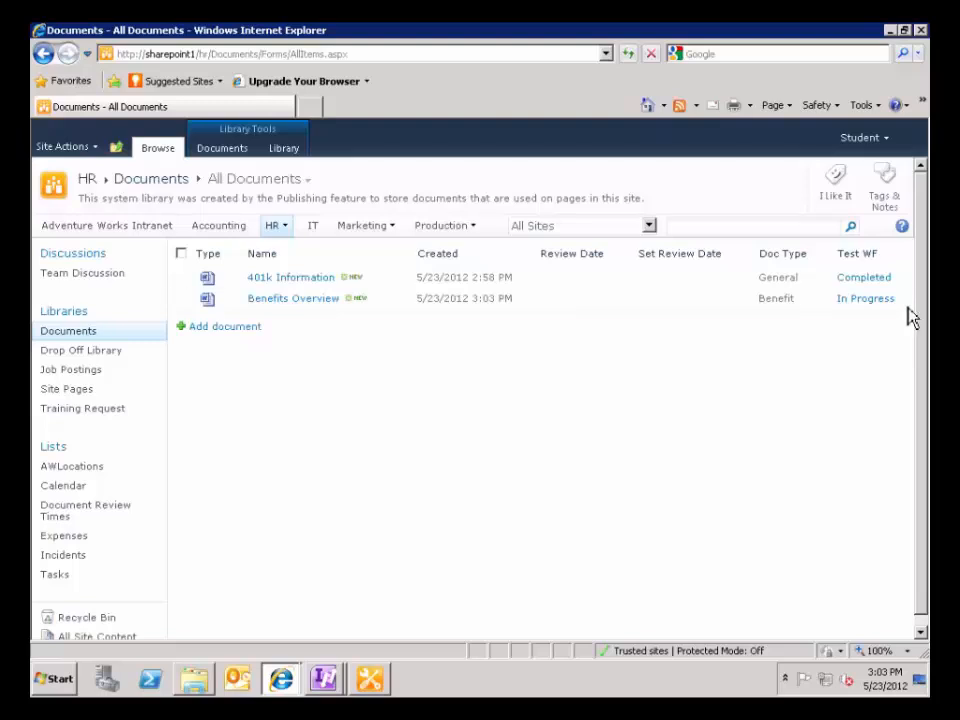
# Refresh the HR Documents library and check the Test WF workflow status and history for the Benefits Overview document.
pyautogui.click(632, 55)
pyautogui.click(560, 423)
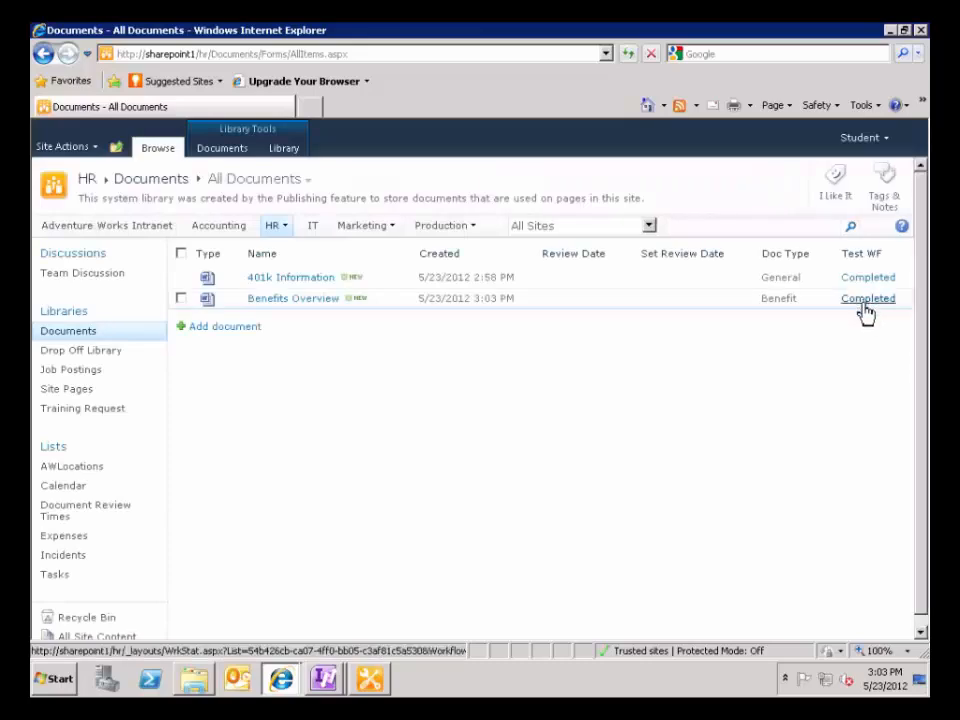
pyautogui.click(864, 300)
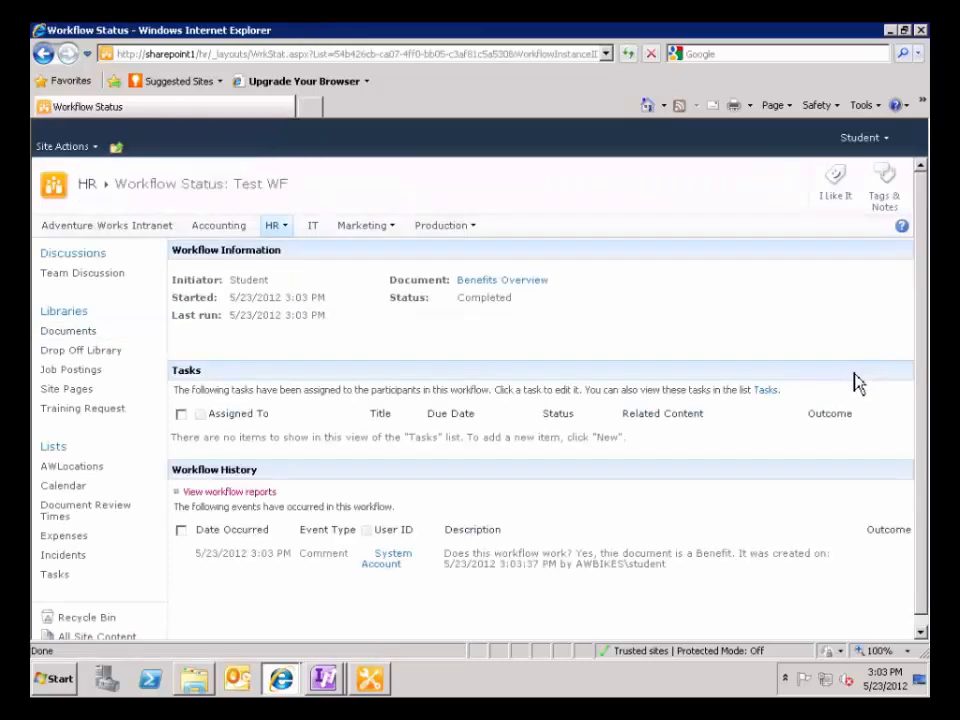